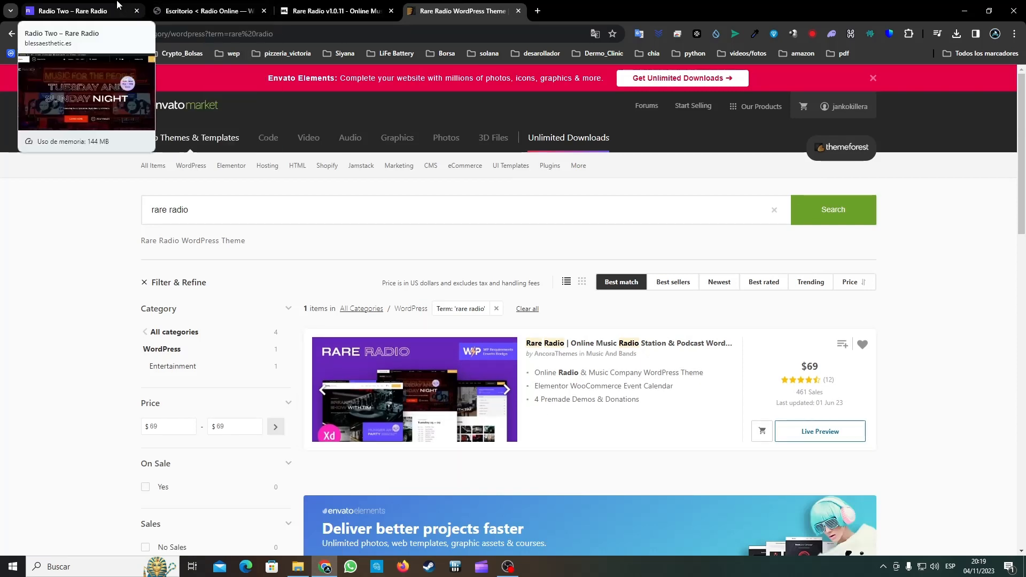
Look through the sections of the Radio Two demo home page on the Rare Radio site
left_click(80, 11)
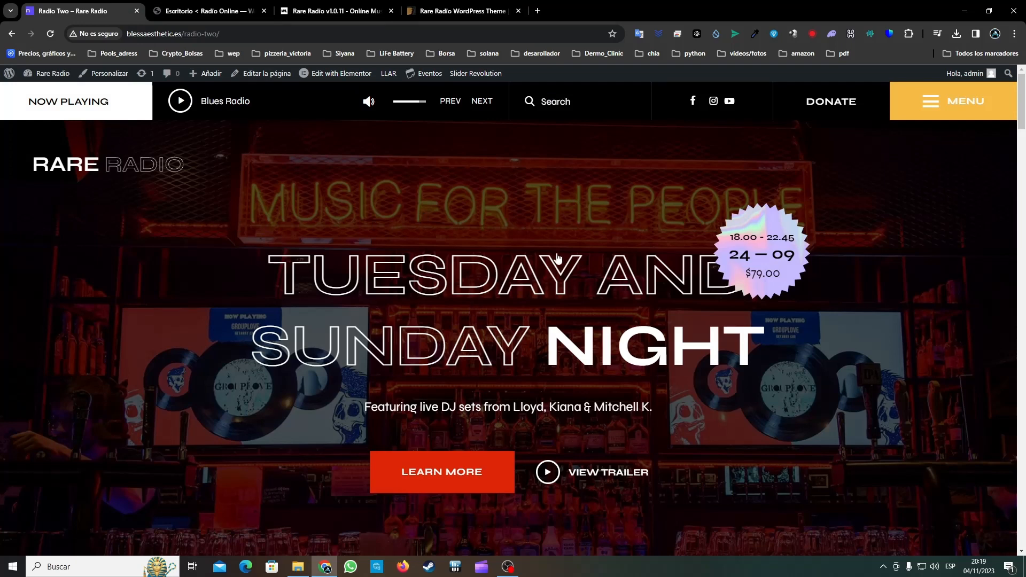
scroll(562, 259, "down", 12)
scroll(538, 326, "down", 15)
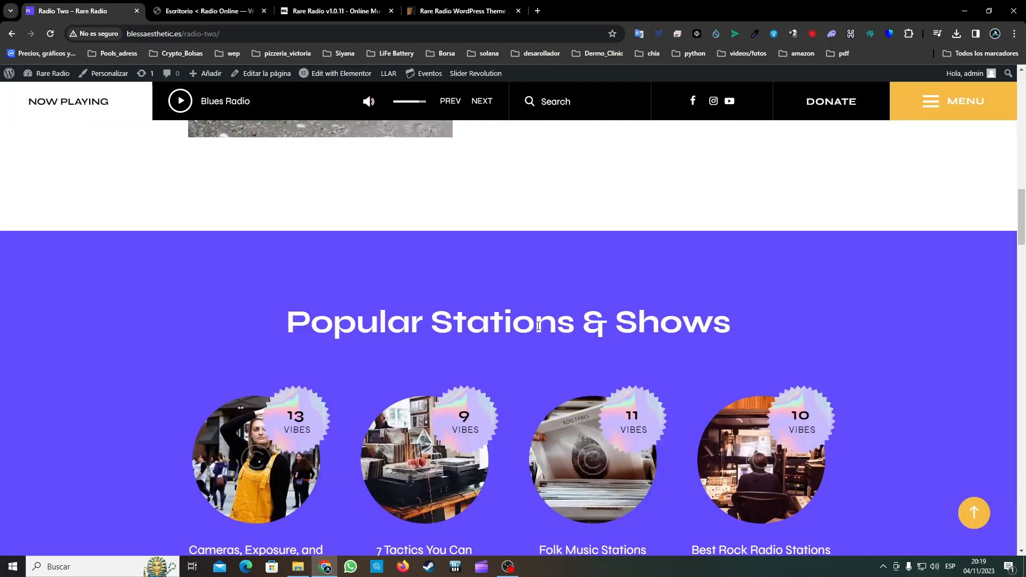
scroll(540, 329, "down", 15)
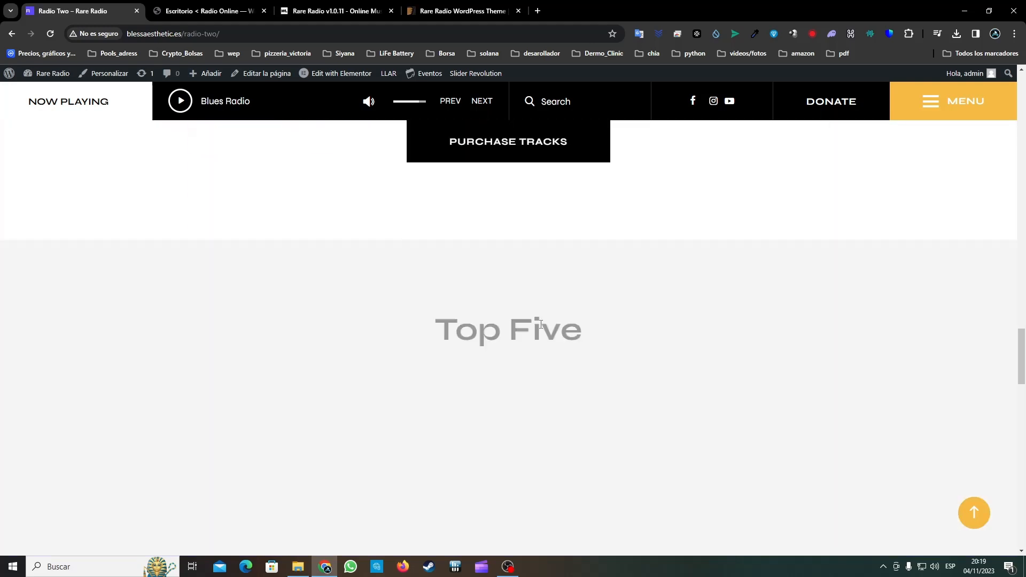
Test playback of the Instrumental track in the Top Five list and start and pause Blues Radio in the header player
scroll(540, 323, "up", 9)
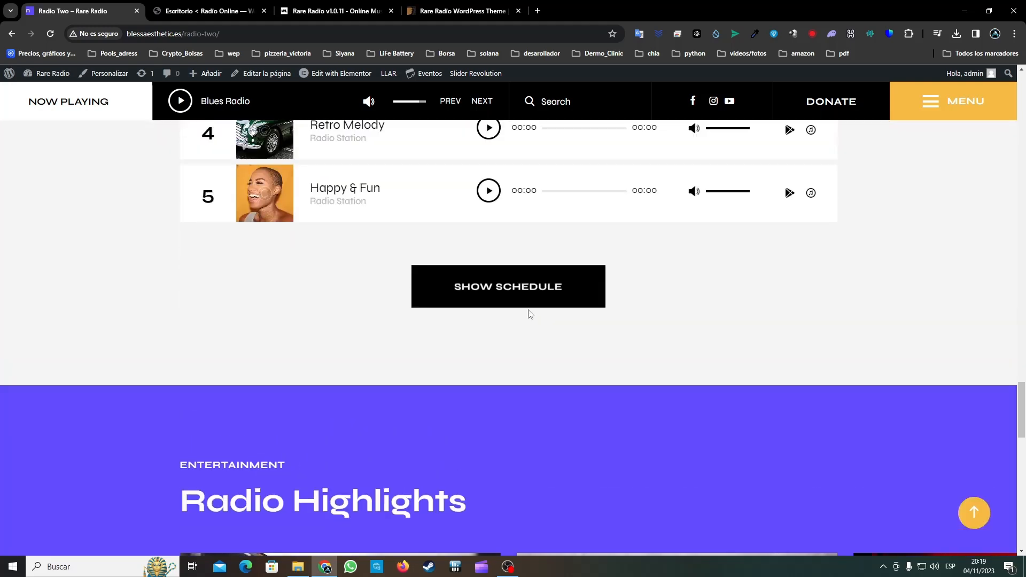
left_click(488, 363)
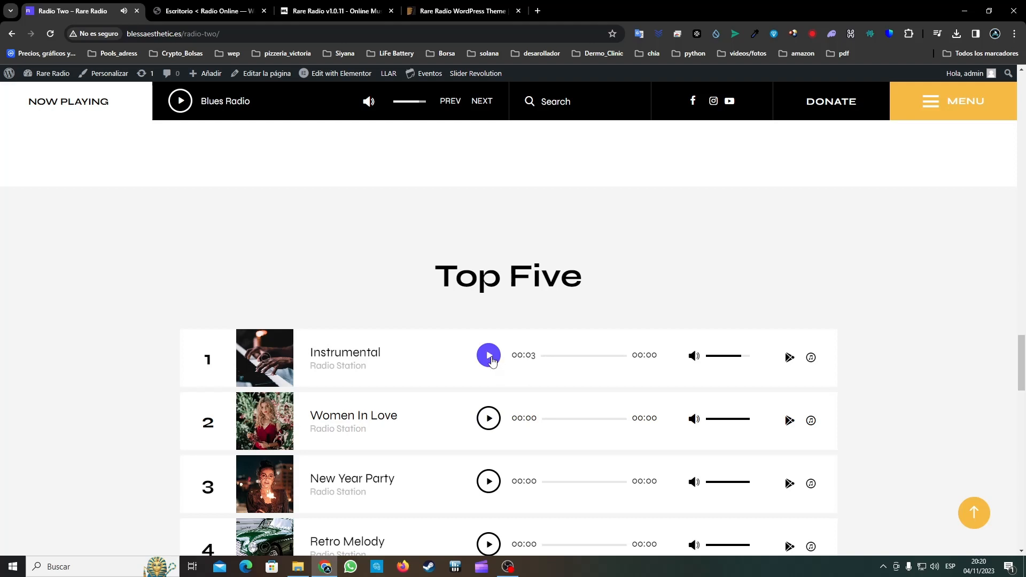
left_click(181, 105)
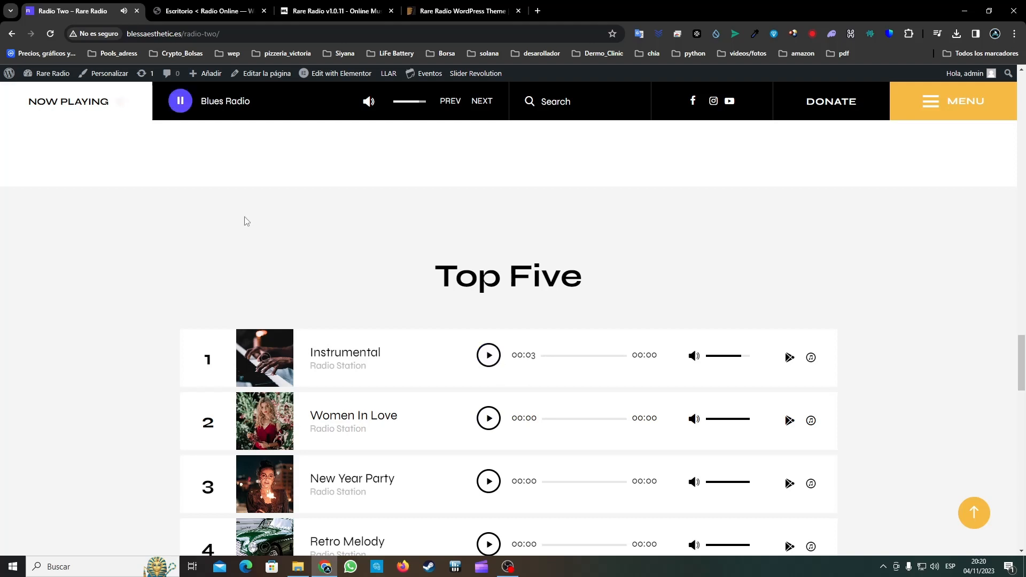
scroll(349, 314, "up", 2)
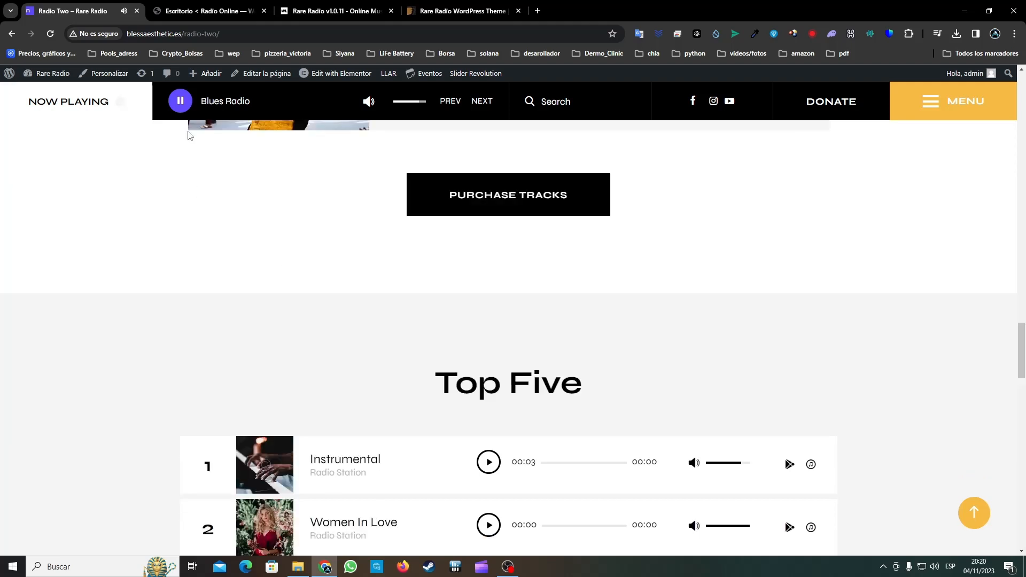
left_click(182, 109)
scroll(407, 313, "up", 10)
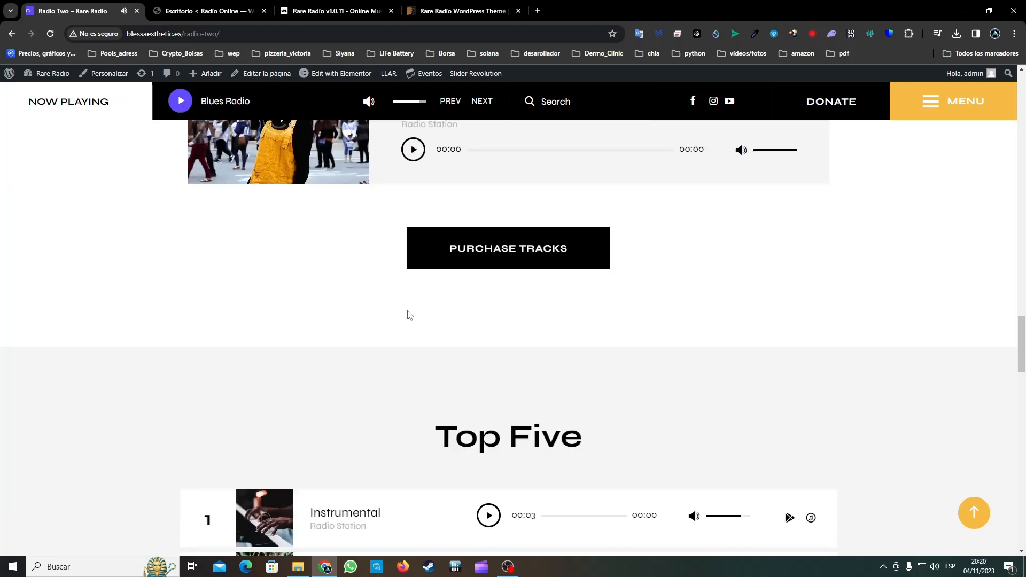
scroll(408, 315, "up", 10)
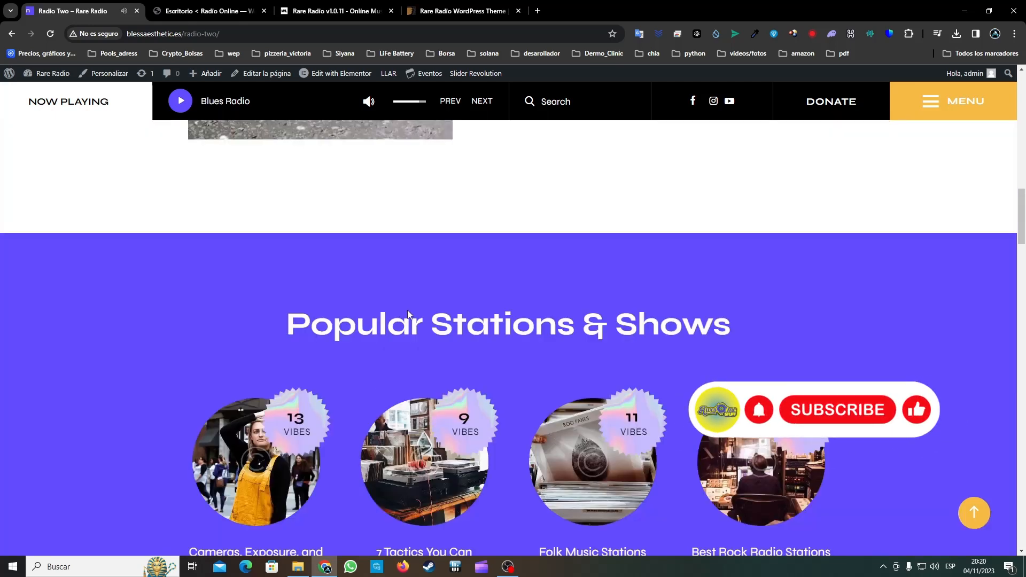
scroll(408, 314, "up", 8)
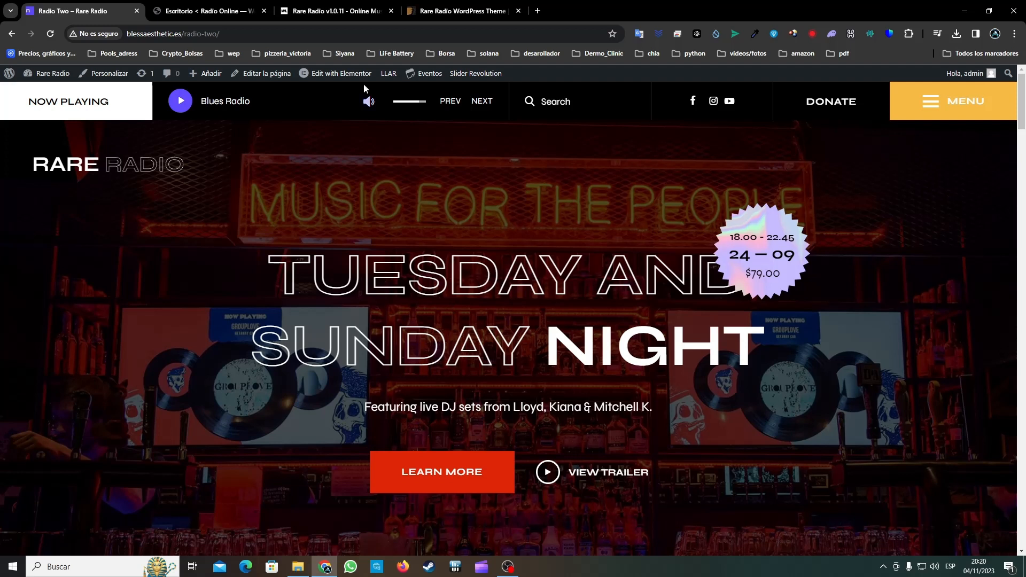
Review the Rare Radio v1.0.11 page on wplocker.com and highlight its upload.ee download link
left_click(352, 11)
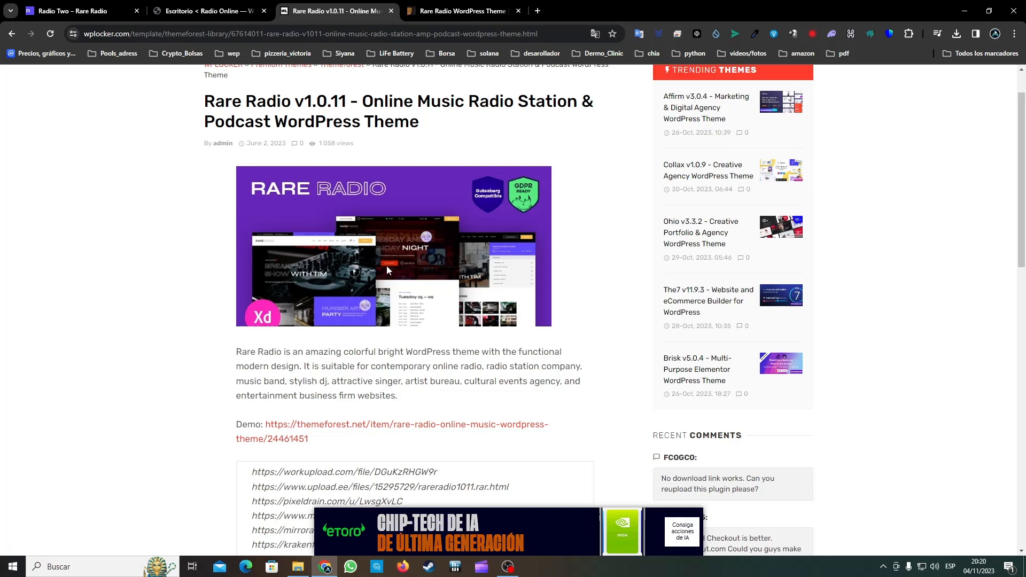
scroll(389, 259, "down", 2)
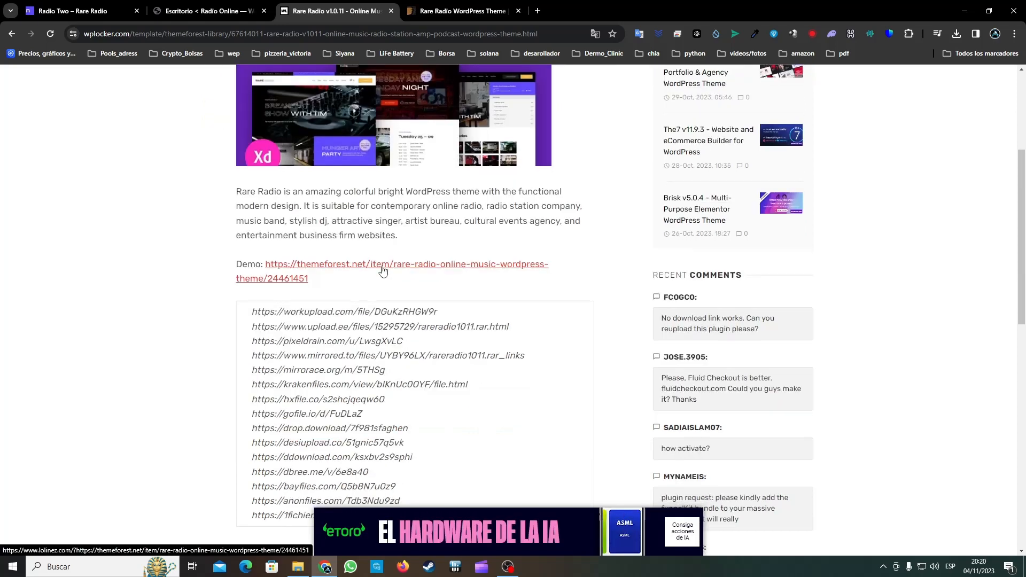
scroll(389, 245, "up", 2)
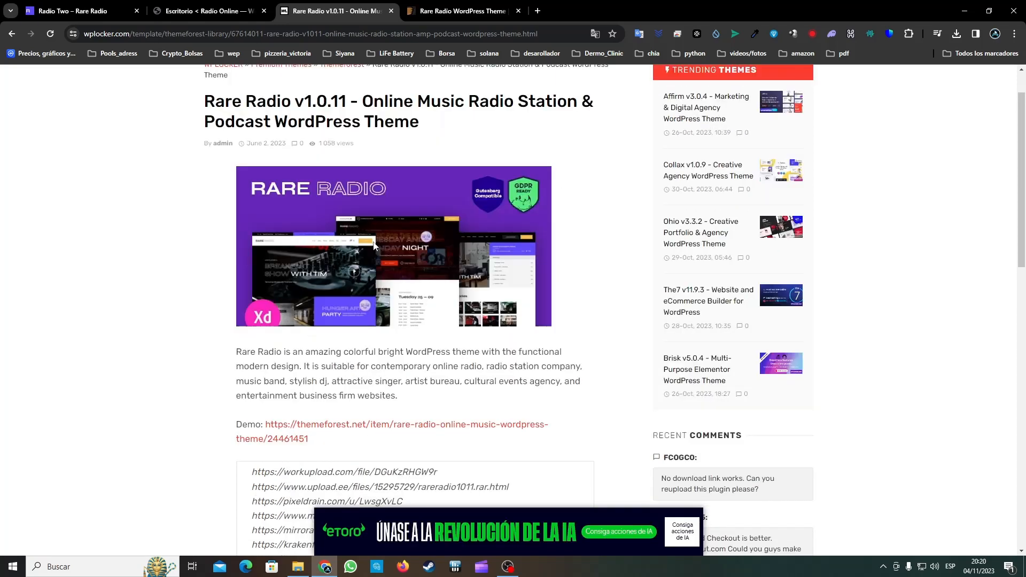
scroll(338, 259, "down", 3)
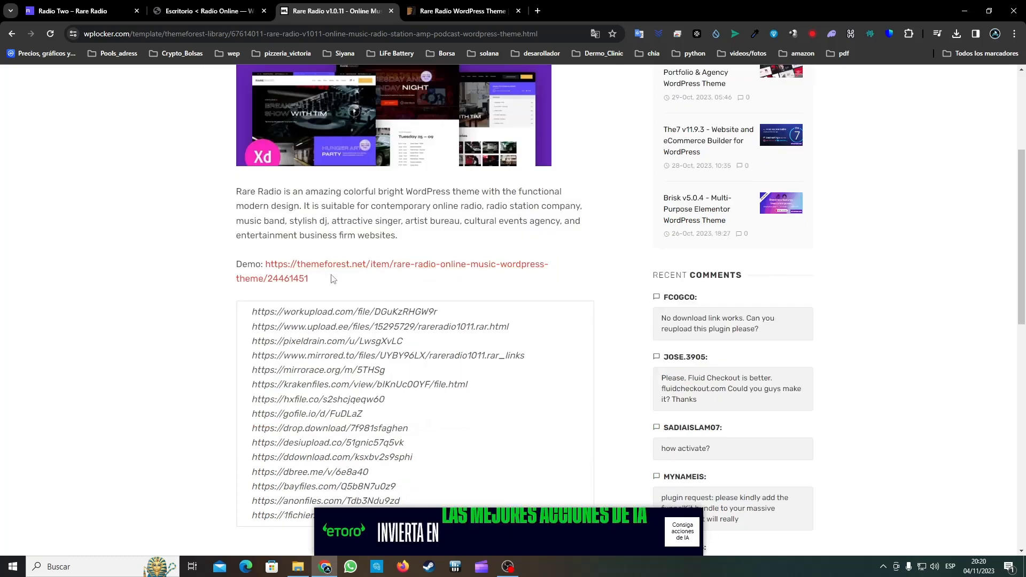
scroll(324, 295, "down", 2)
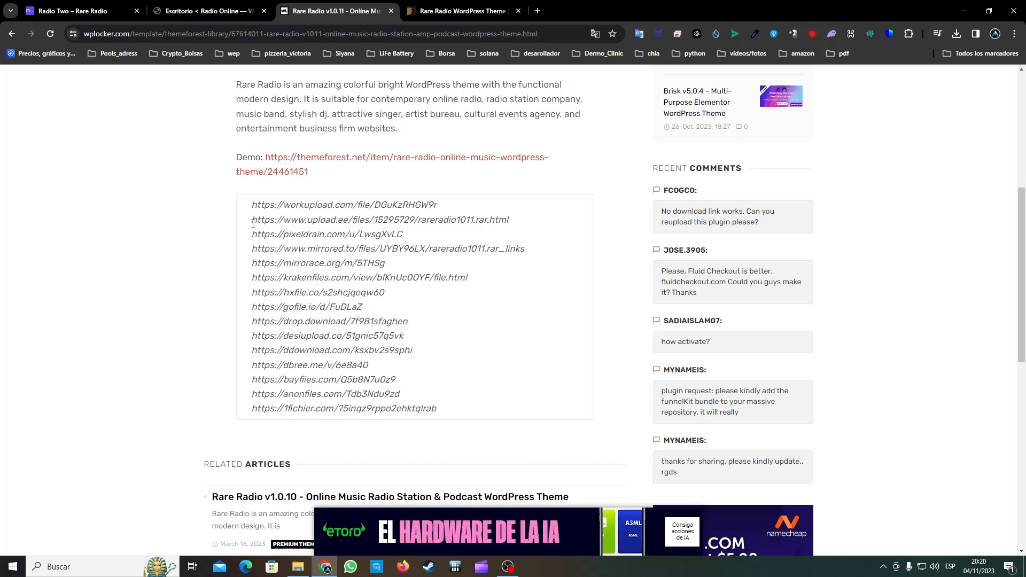
left_click_drag(252, 224, 517, 226)
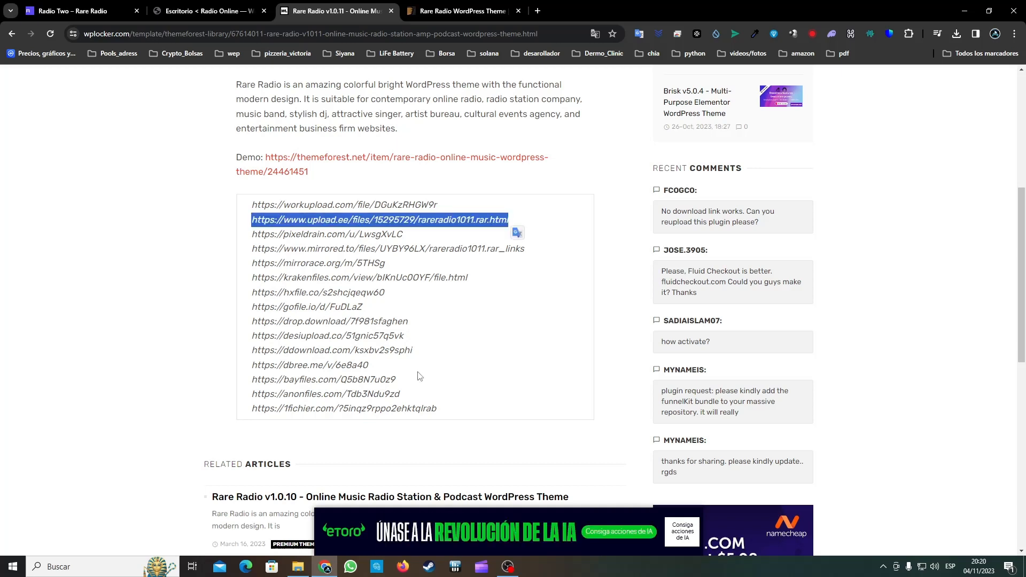
Switch to File Explorer and browse the extracted rareradio1011 folder in Descargas down to the inner plugins folder of rareradio_v.1.0.11
left_click(298, 567)
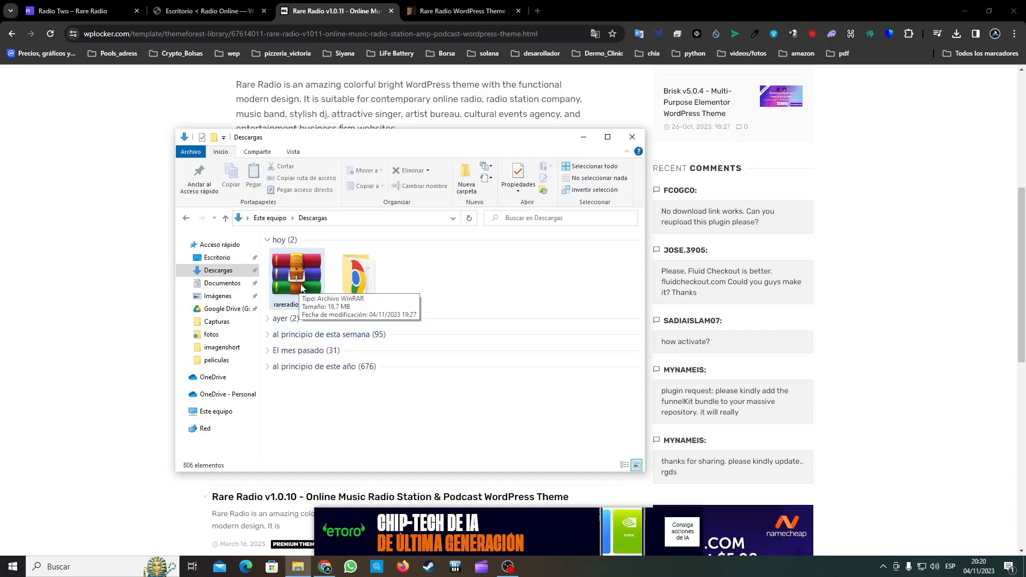
left_click(372, 292)
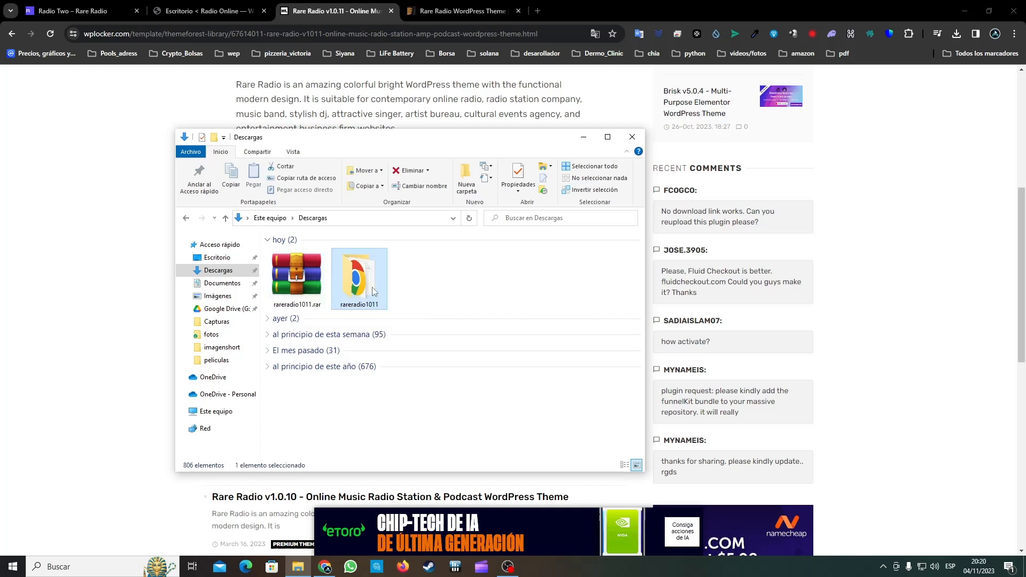
double_click(364, 292)
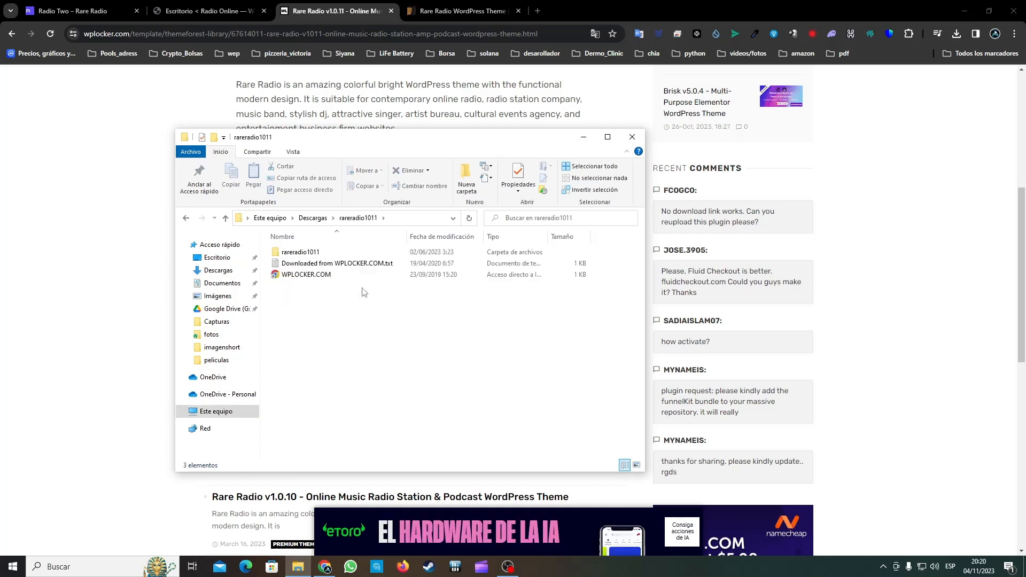
left_click(317, 256)
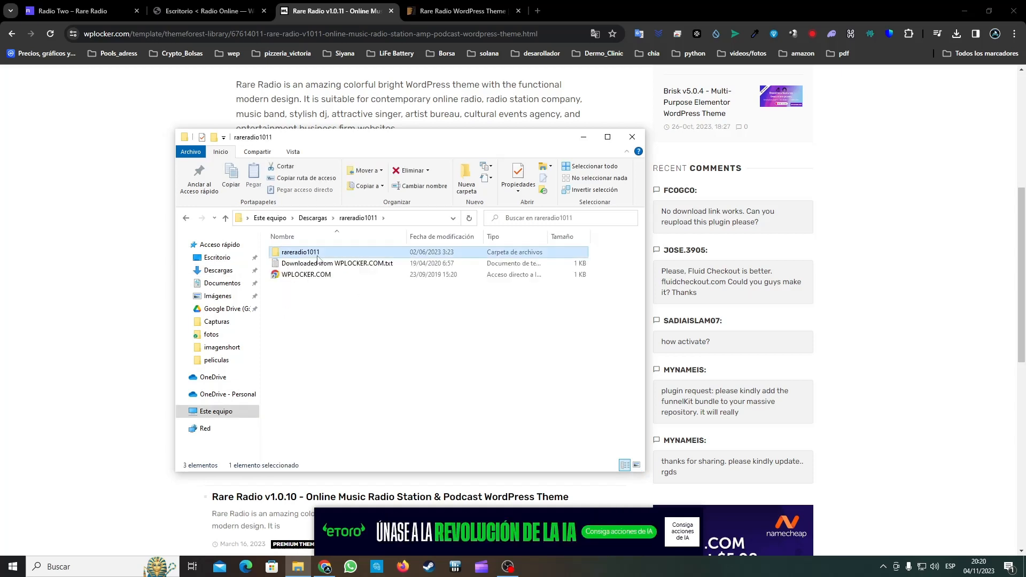
double_click(318, 255)
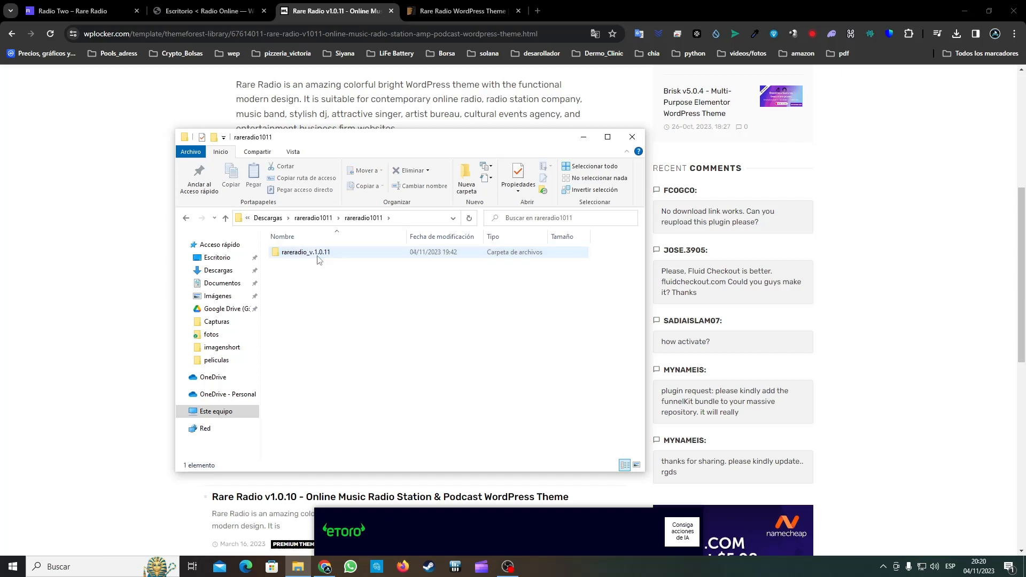
double_click(318, 254)
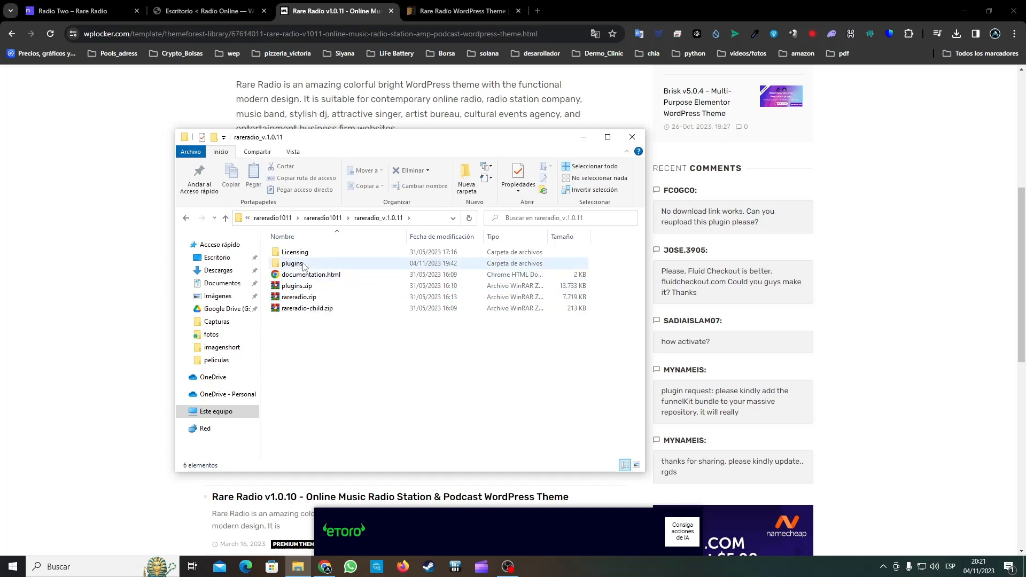
double_click(293, 263)
double_click(293, 253)
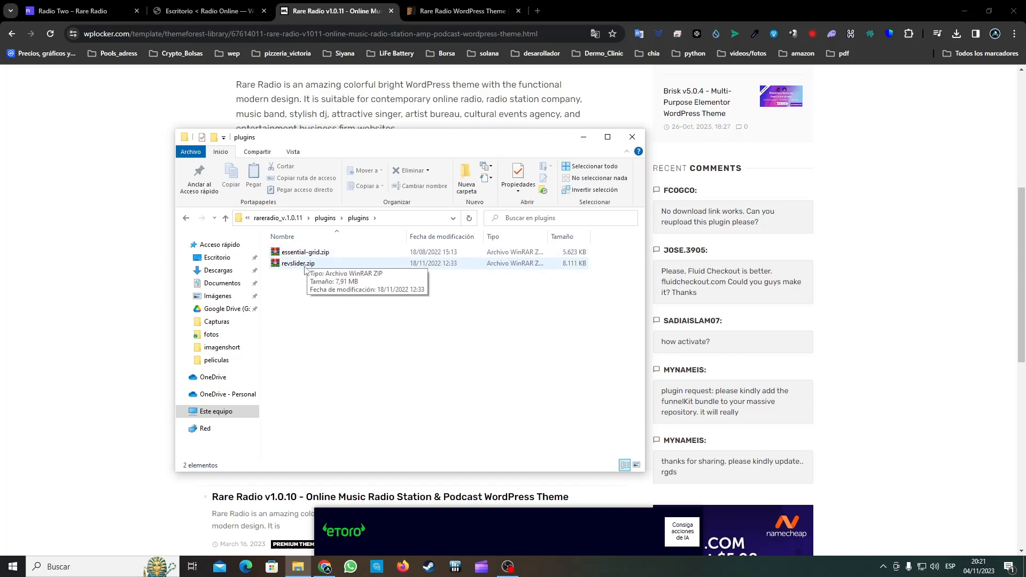
Go back up through the parent folders to the outer rareradio1011 folder
double_click(226, 219)
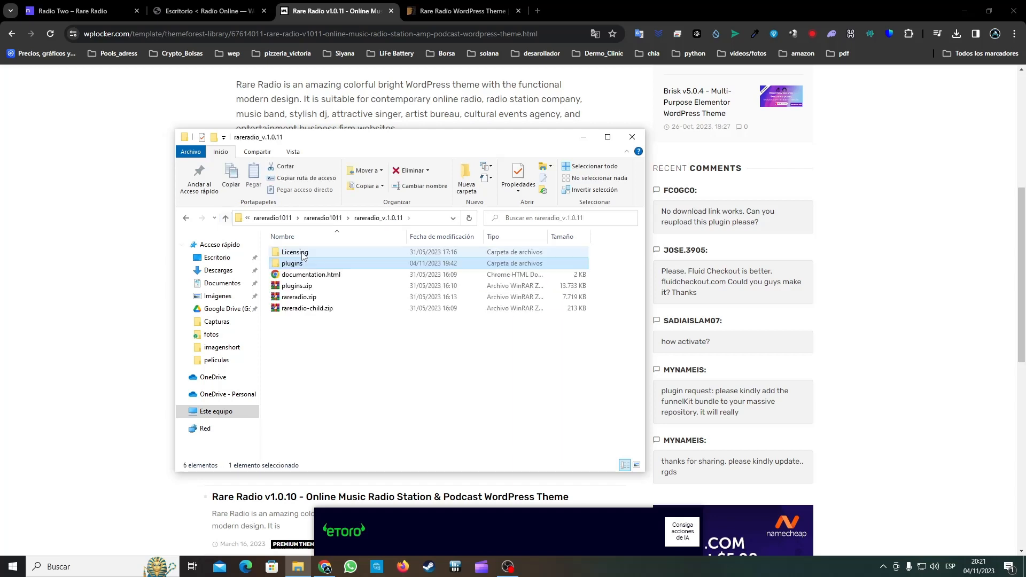
left_click(226, 218)
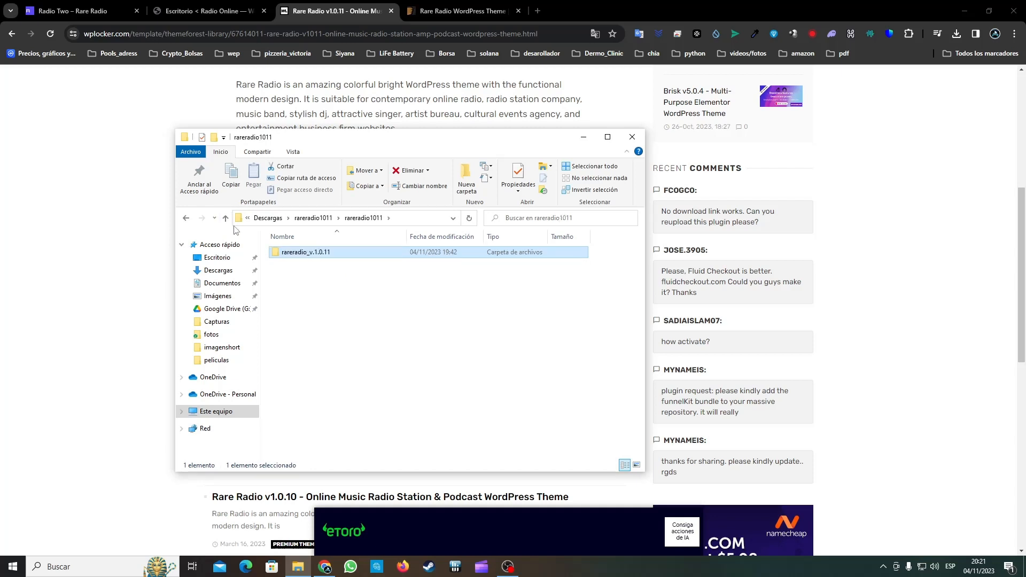
left_click(226, 219)
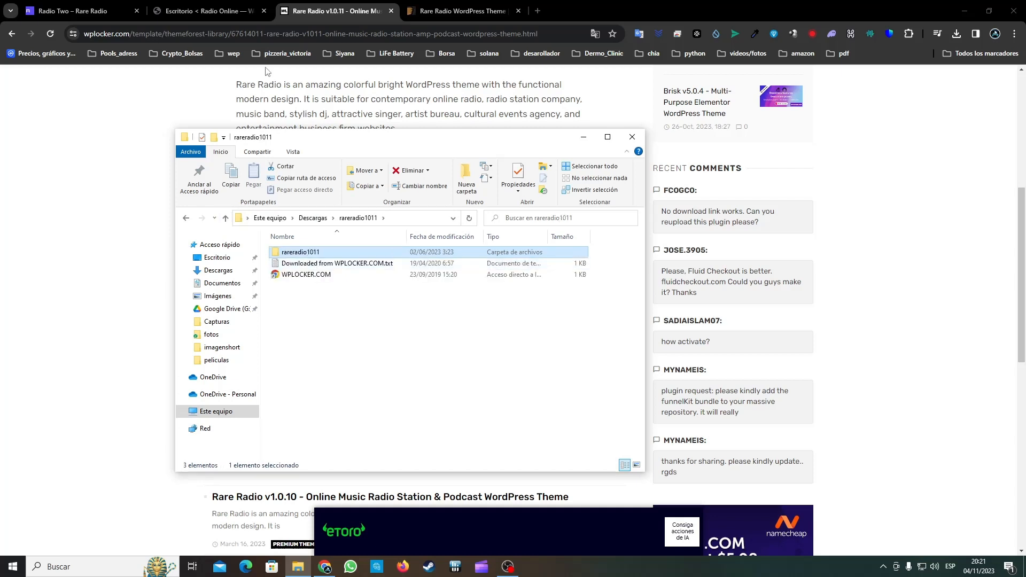
Switch to the browser, view the Radio Online site's front page and return to its WordPress dashboard
left_click(209, 10)
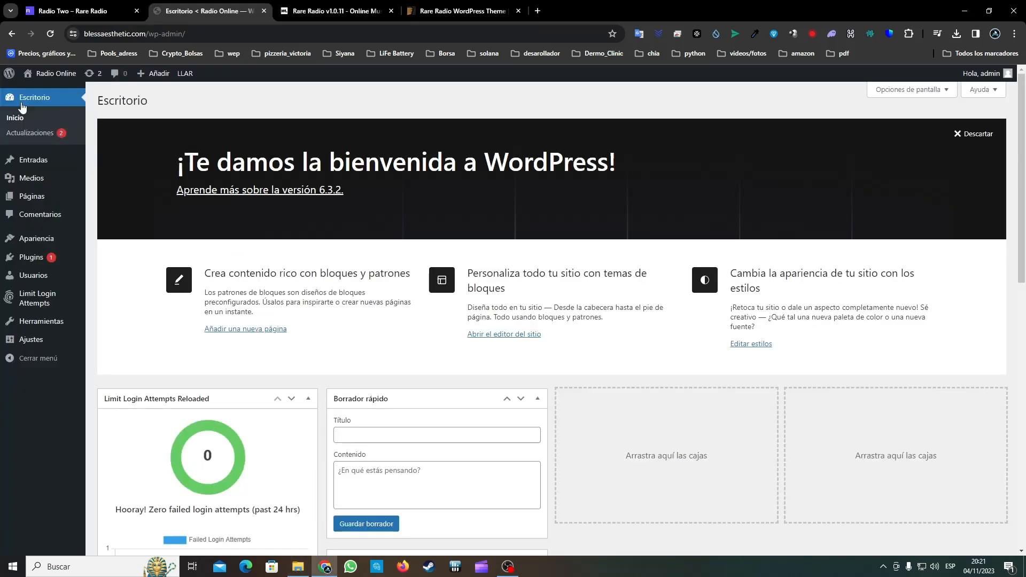
left_click(47, 92)
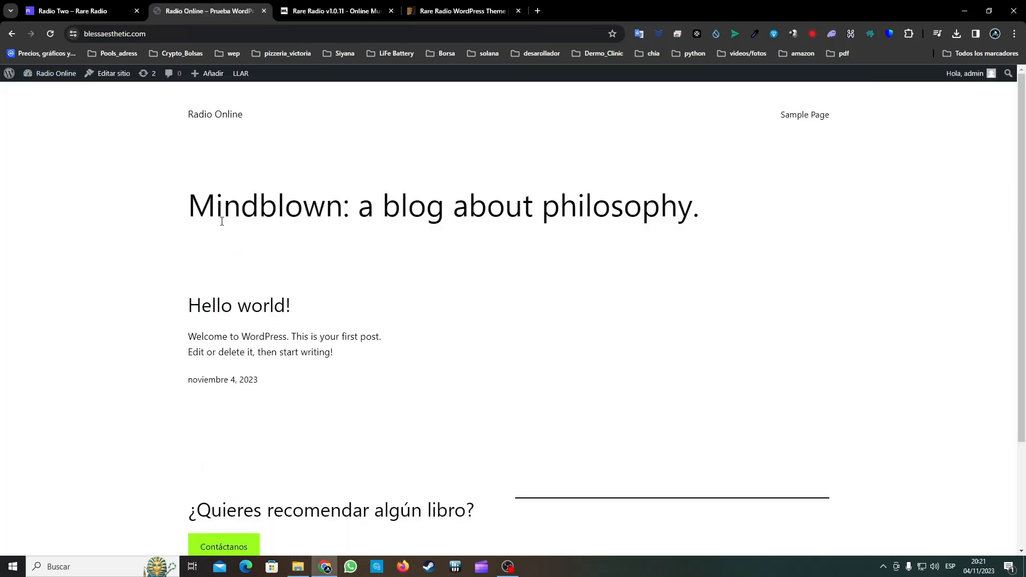
scroll(446, 255, "down", 2)
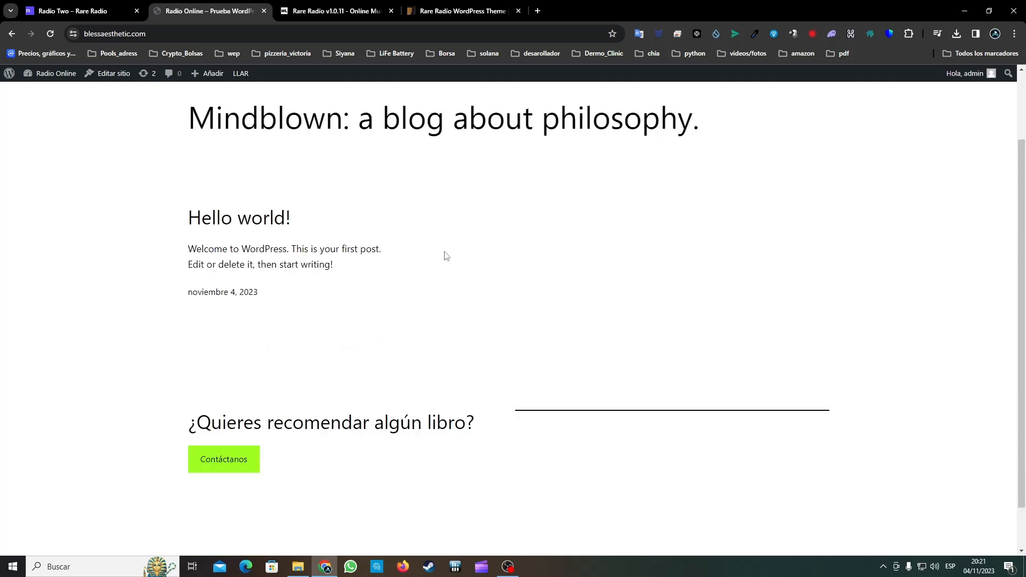
scroll(446, 256, "up", 2)
left_click(46, 93)
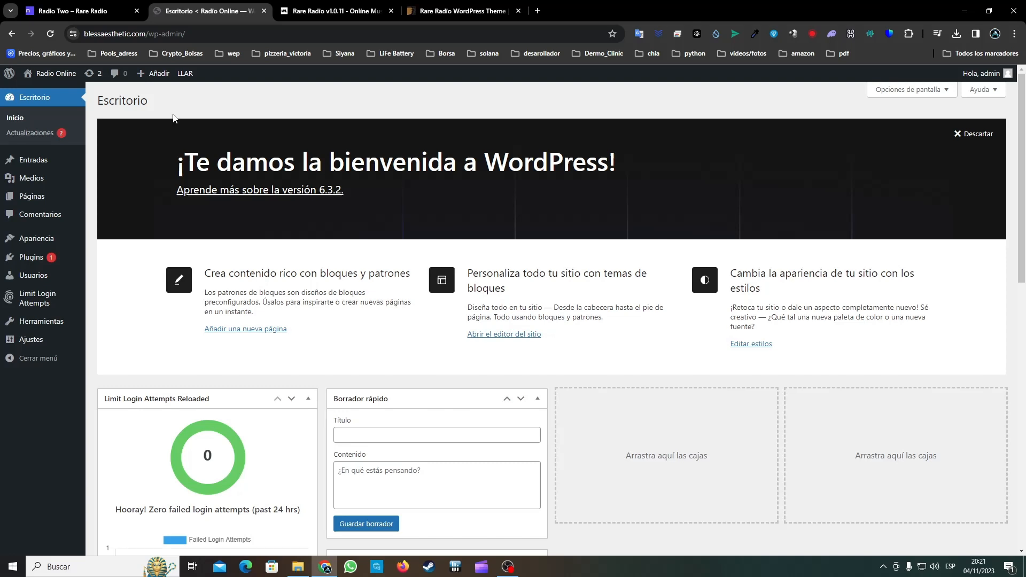
Look again at the hero banner and the start of the FM Schedule section on the Rare Radio demo page
left_click(80, 11)
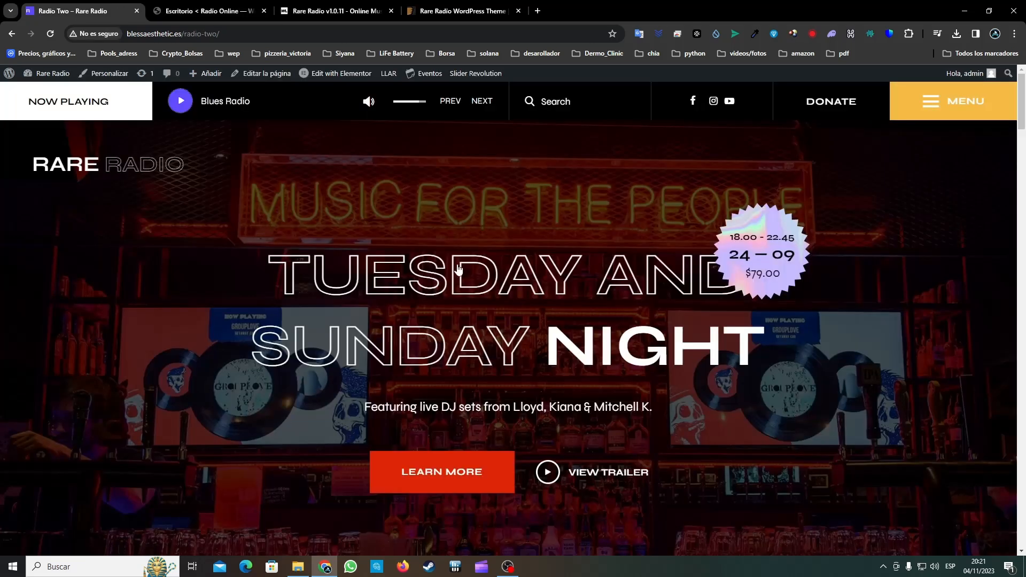
scroll(439, 318, "down", 6)
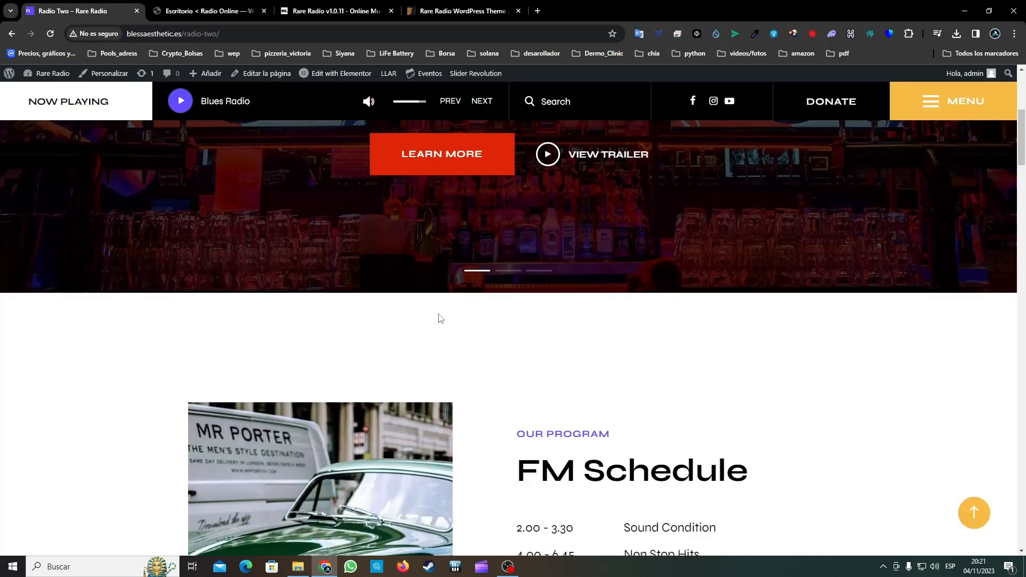
scroll(440, 319, "up", 6)
Open the installed themes page in the Radio Online WordPress admin
left_click(228, 6)
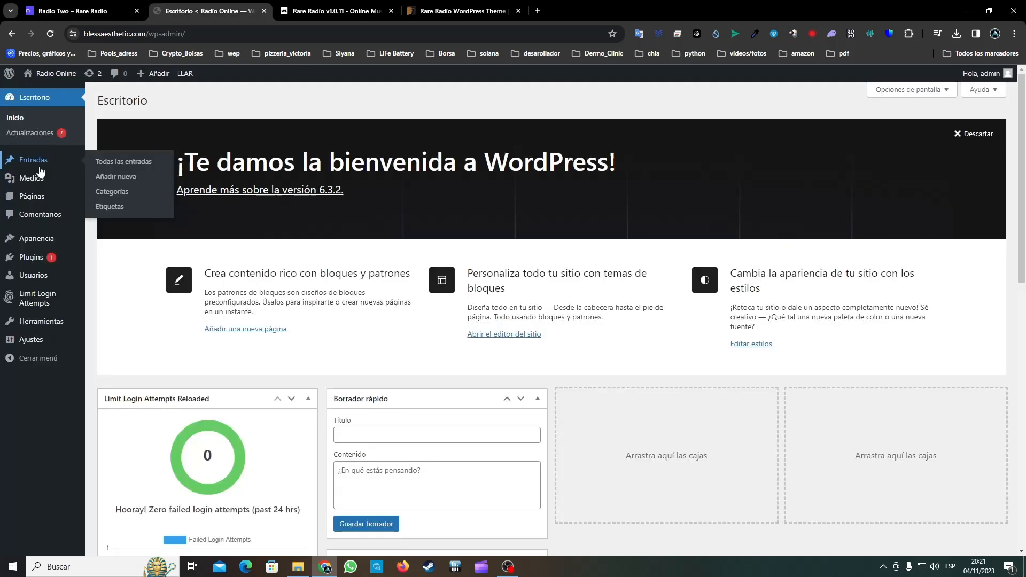
mouse_move(36, 238)
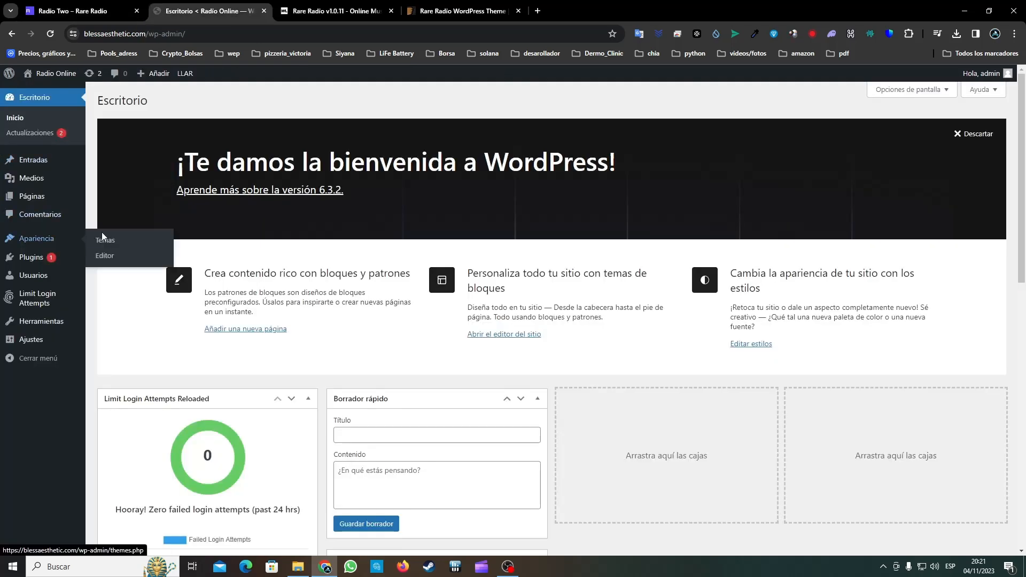
left_click(103, 240)
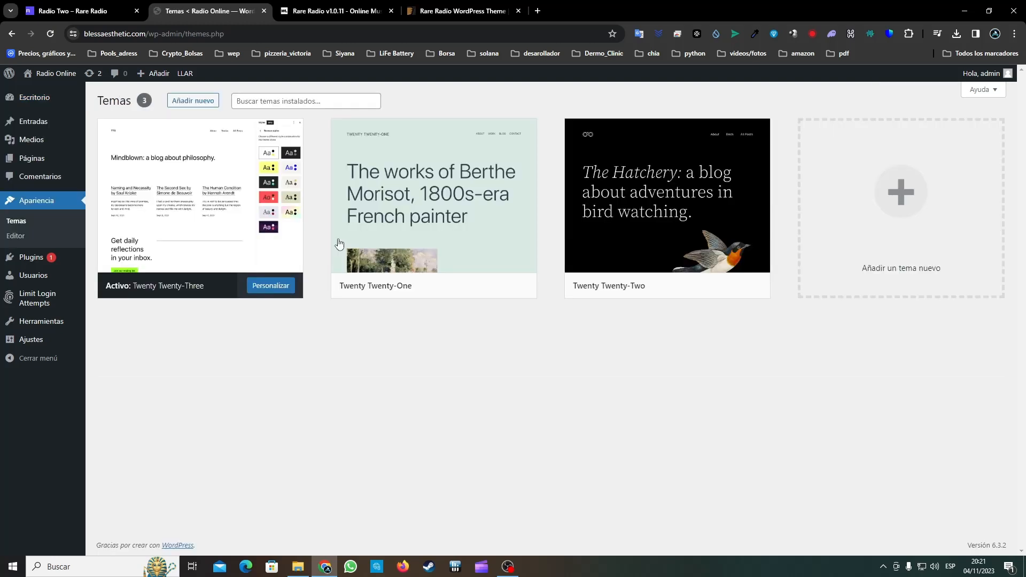
Delete the Twenty Twenty-Two theme from the installed themes
left_click(647, 176)
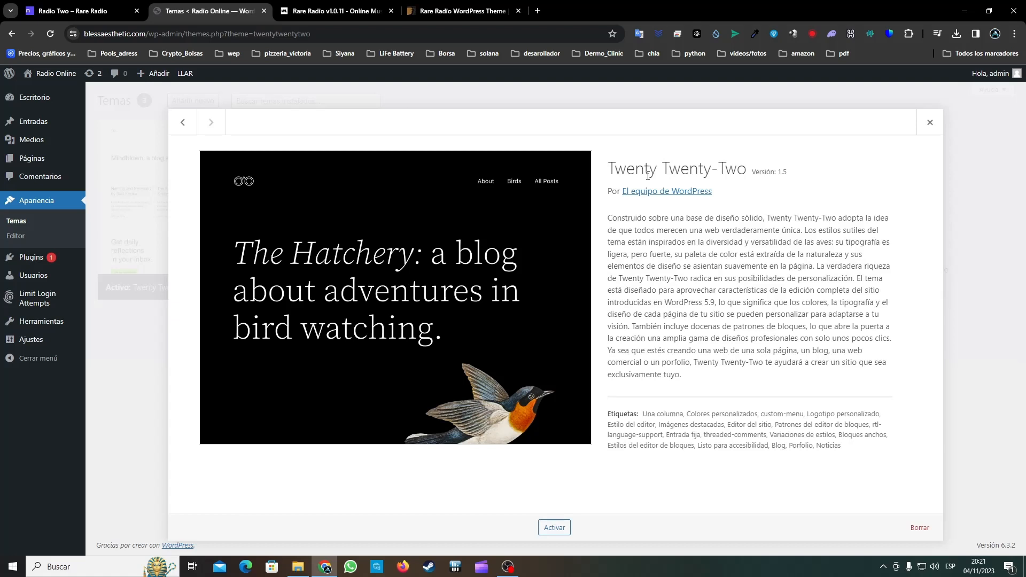
left_click(920, 527)
left_click(549, 138)
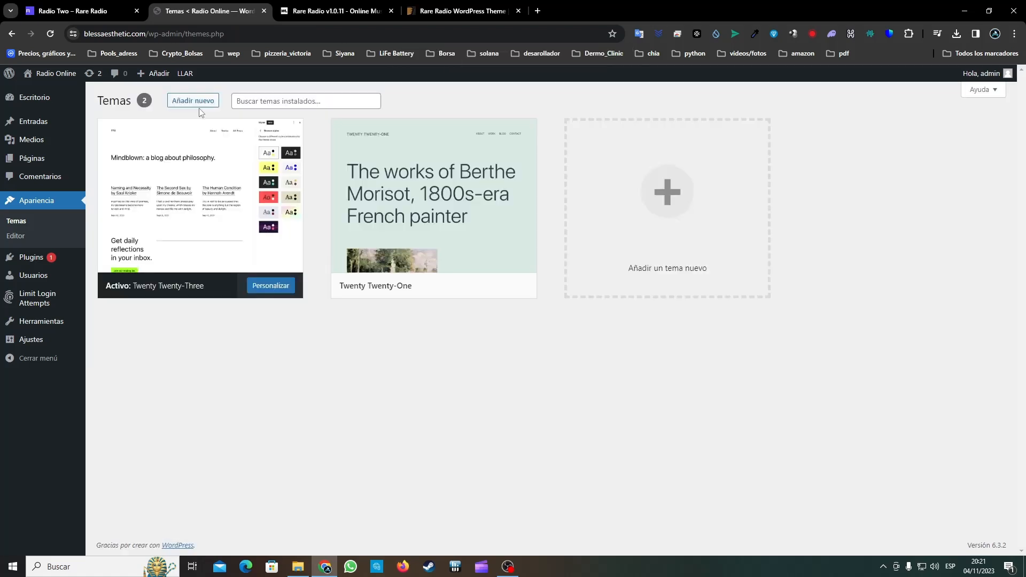
Upload rareradio.zip from the rareradio_v.1.0.11 folder as a new theme and install it
left_click(204, 103)
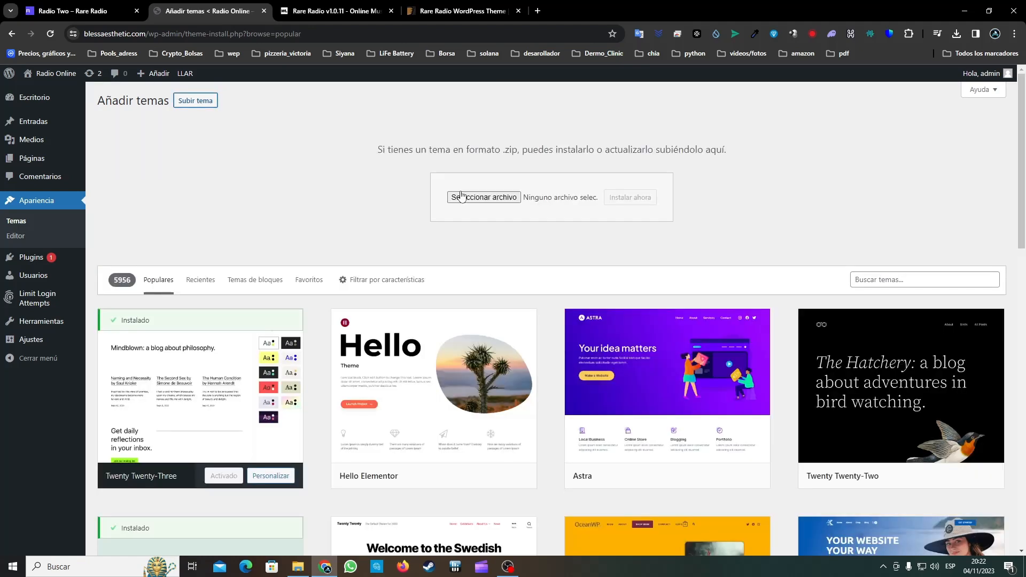
left_click(462, 196)
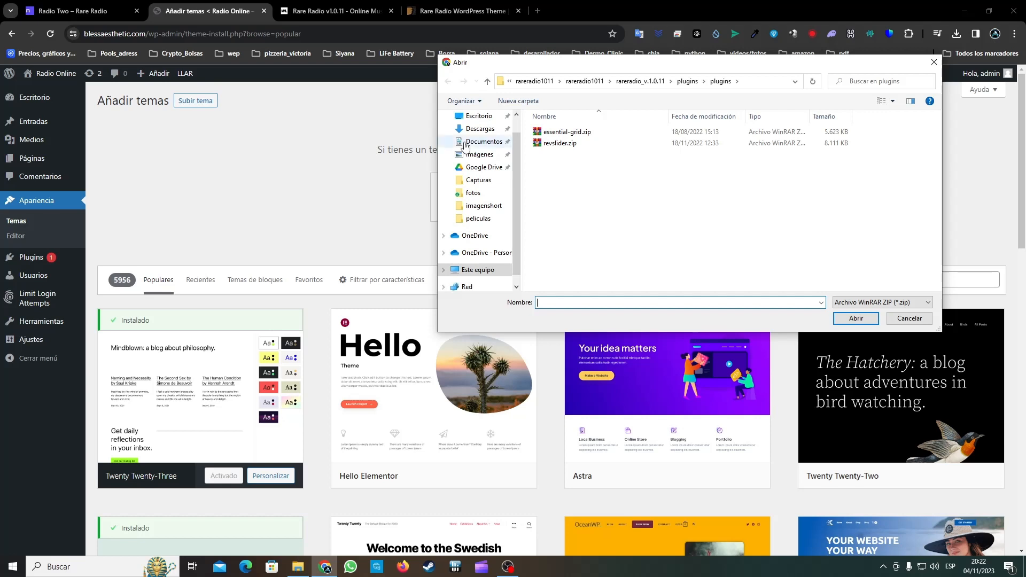
left_click(535, 81)
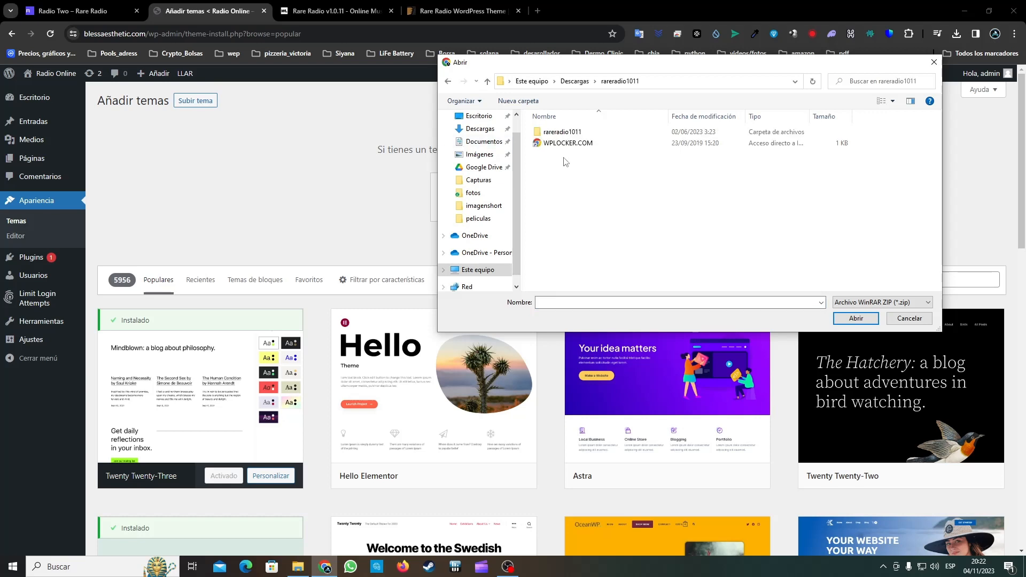
double_click(565, 132)
double_click(567, 132)
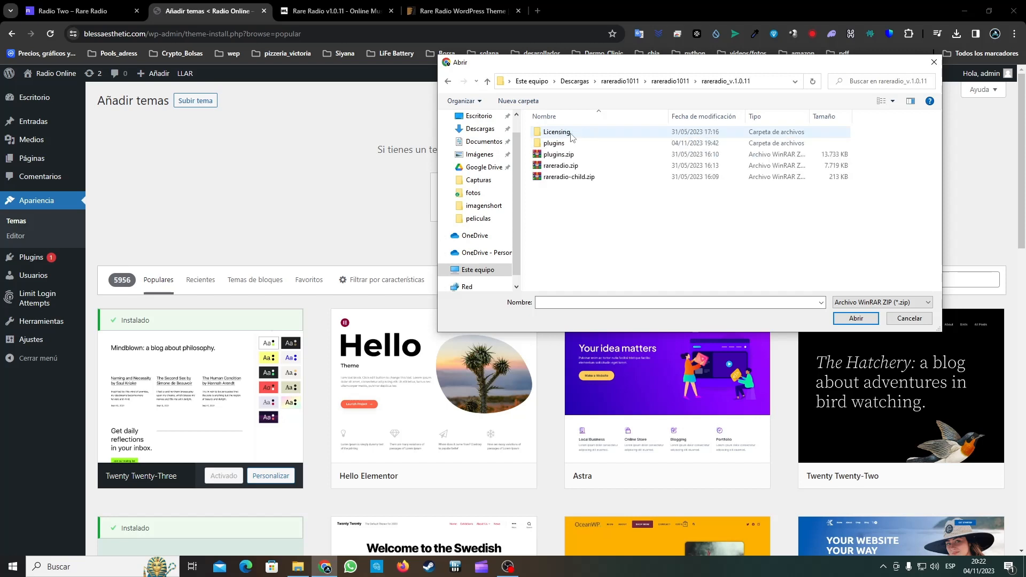
left_click(568, 170)
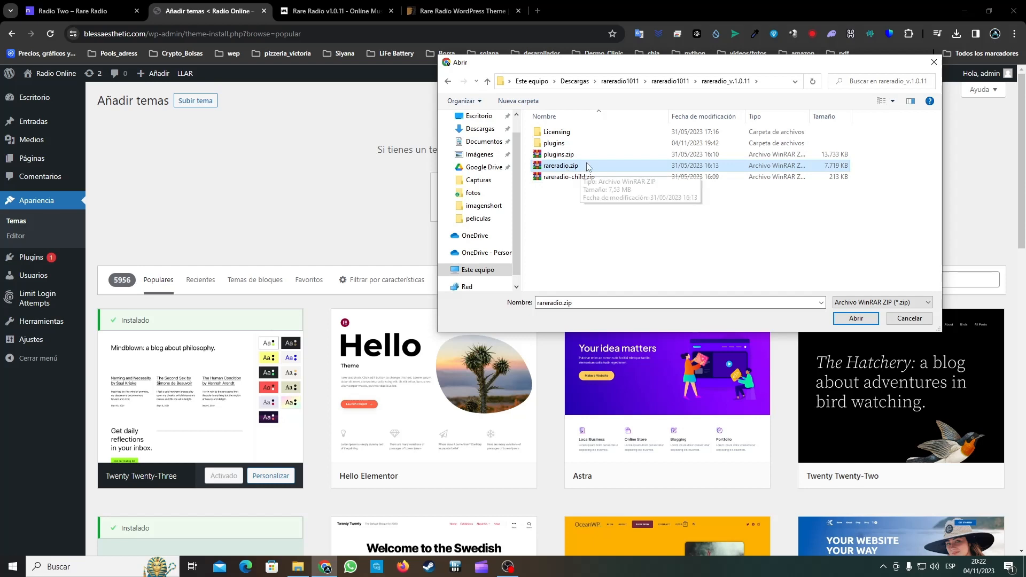
left_click(855, 318)
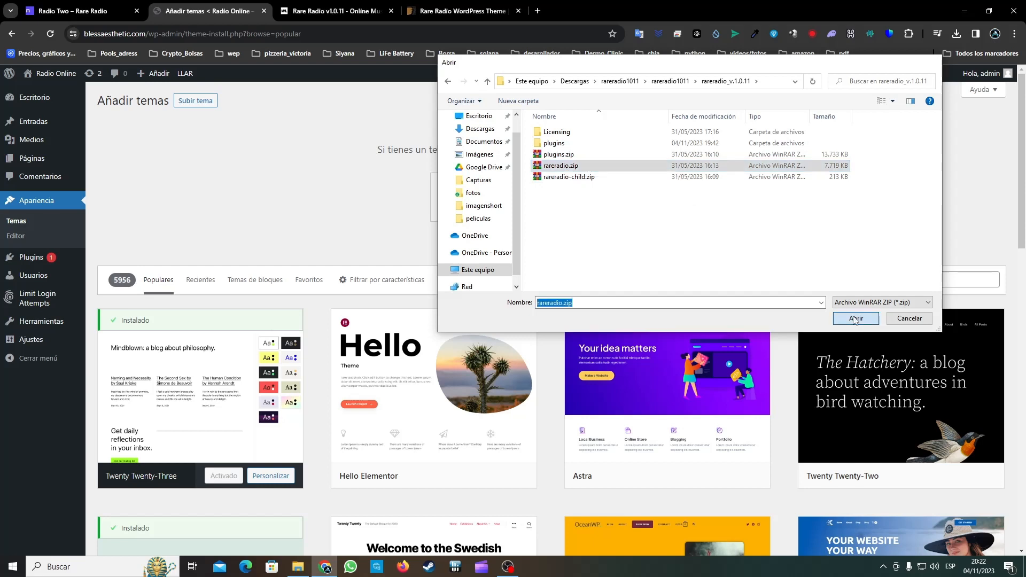
left_click(638, 199)
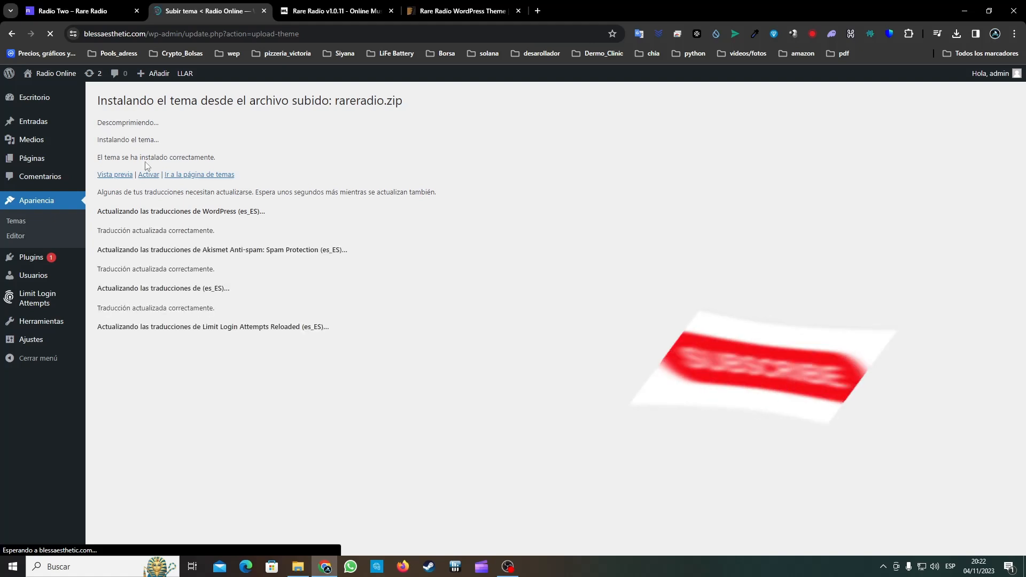
Upload and install the child theme from rareradio-child.zip, and activate it
left_click(228, 176)
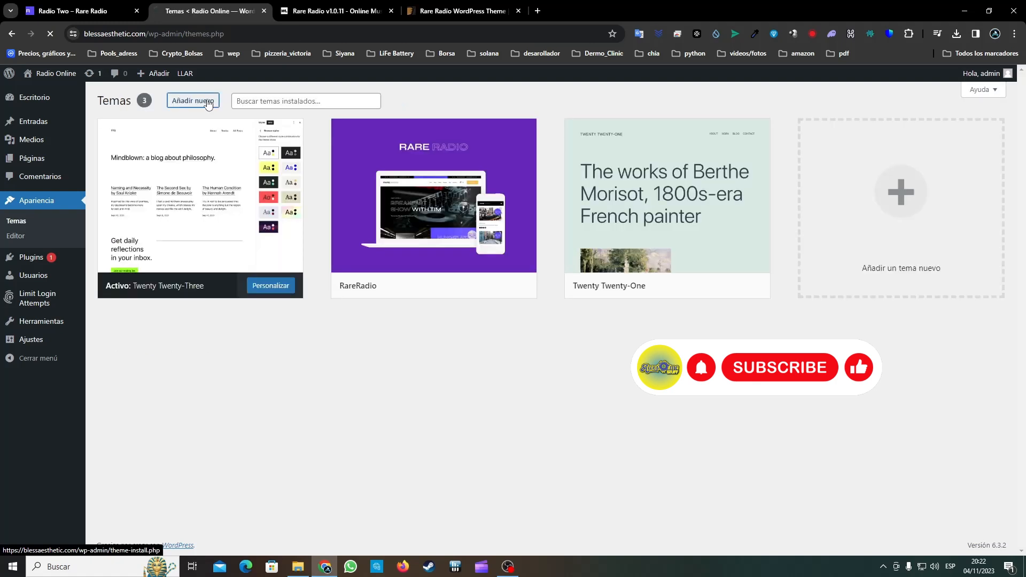
mouse_move(387, 255)
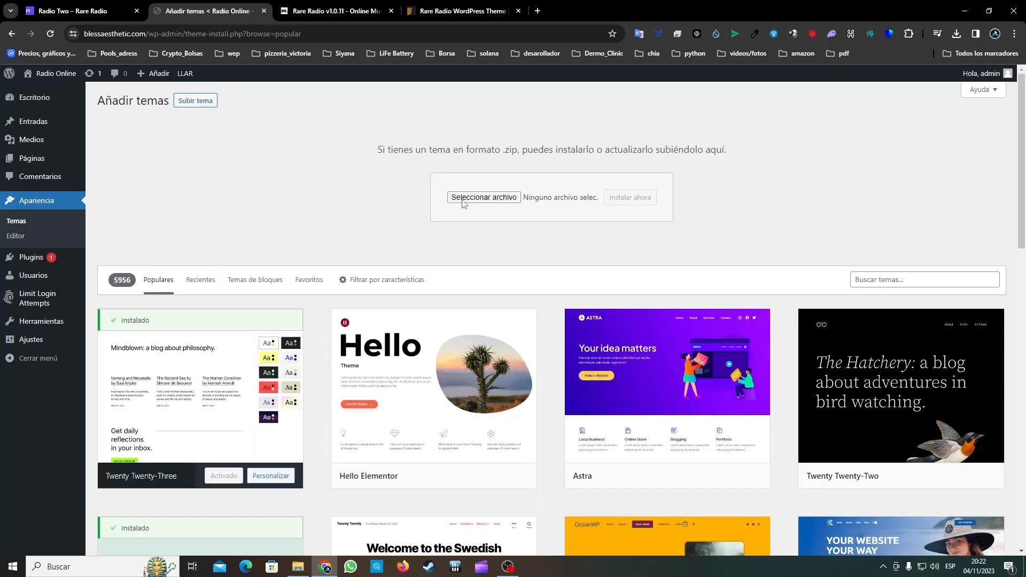
left_click(463, 198)
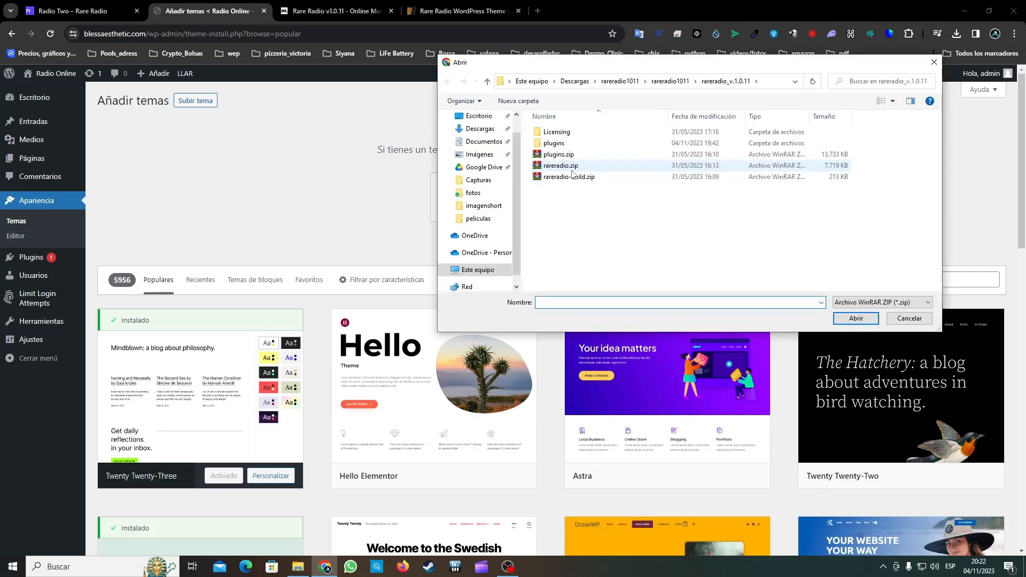
left_click(572, 176)
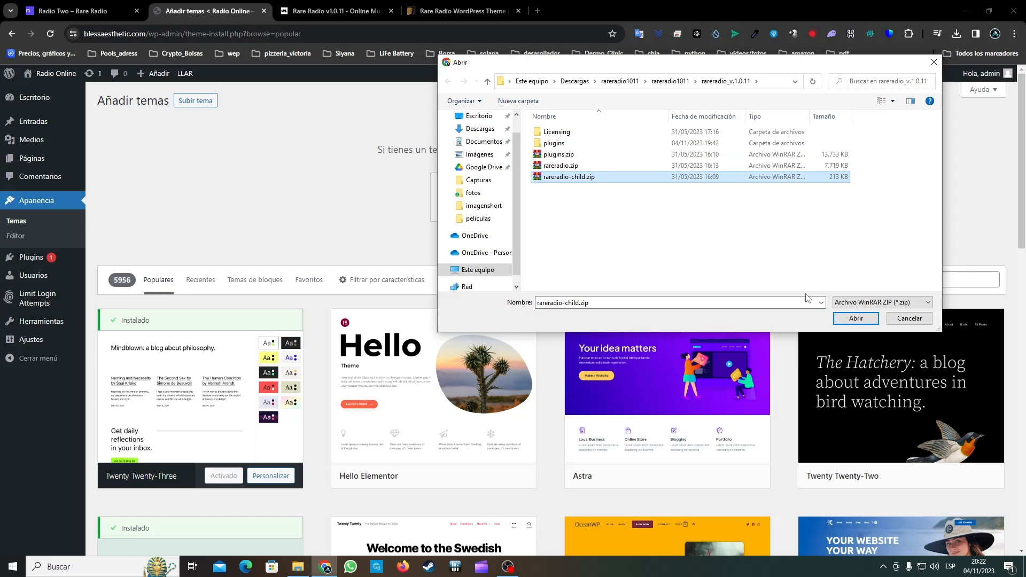
key("Return")
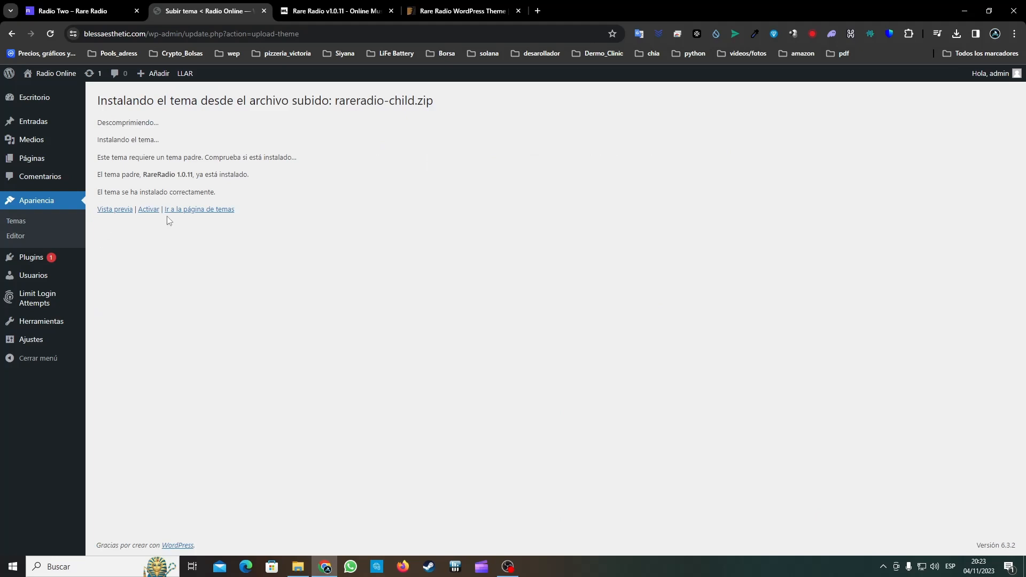
left_click(149, 209)
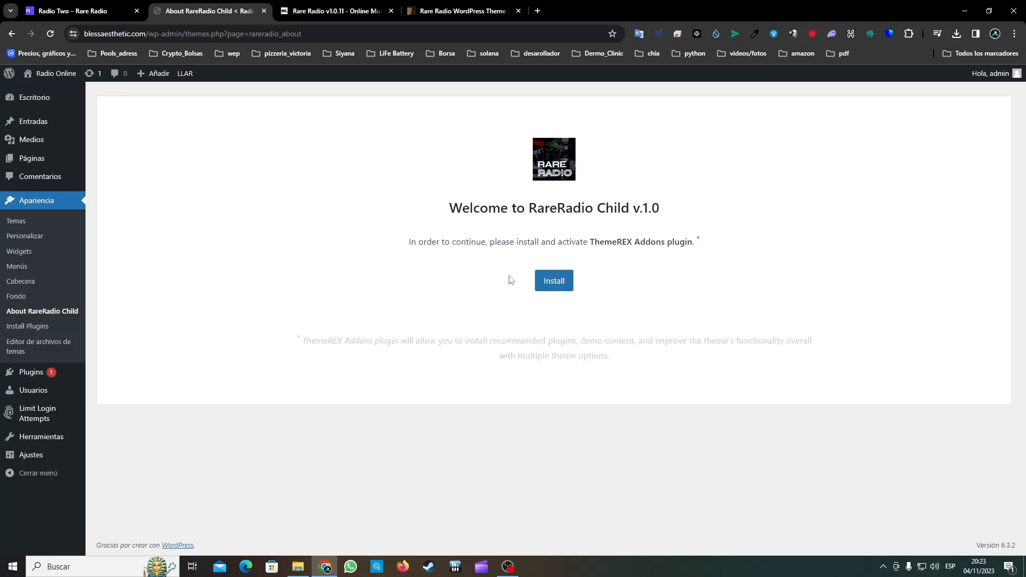
Install the ThemeREX Addons plugin required by RareRadio Child and return to the WordPress dashboard
left_click(543, 280)
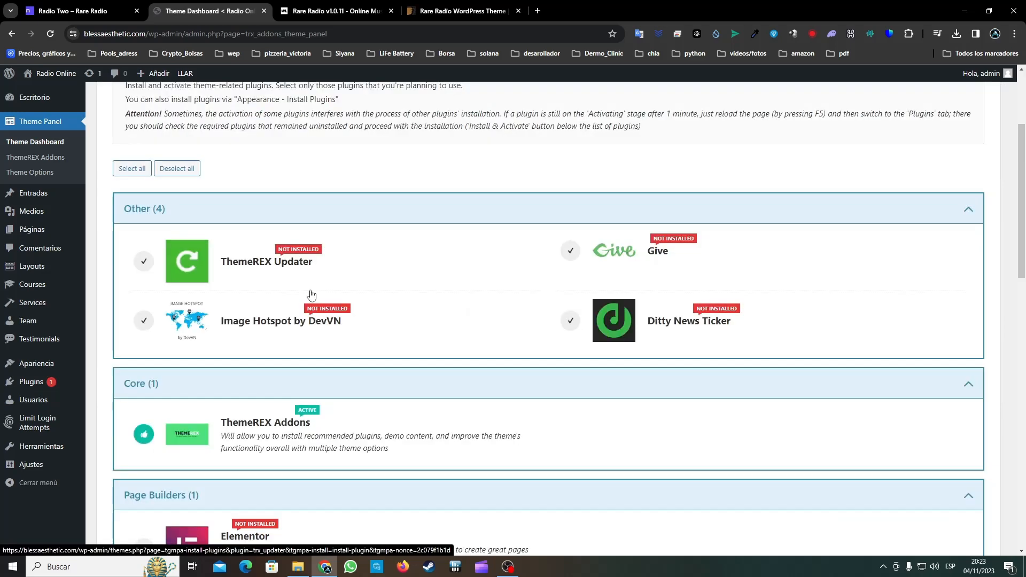
scroll(311, 294, "up", 3)
mouse_move(44, 107)
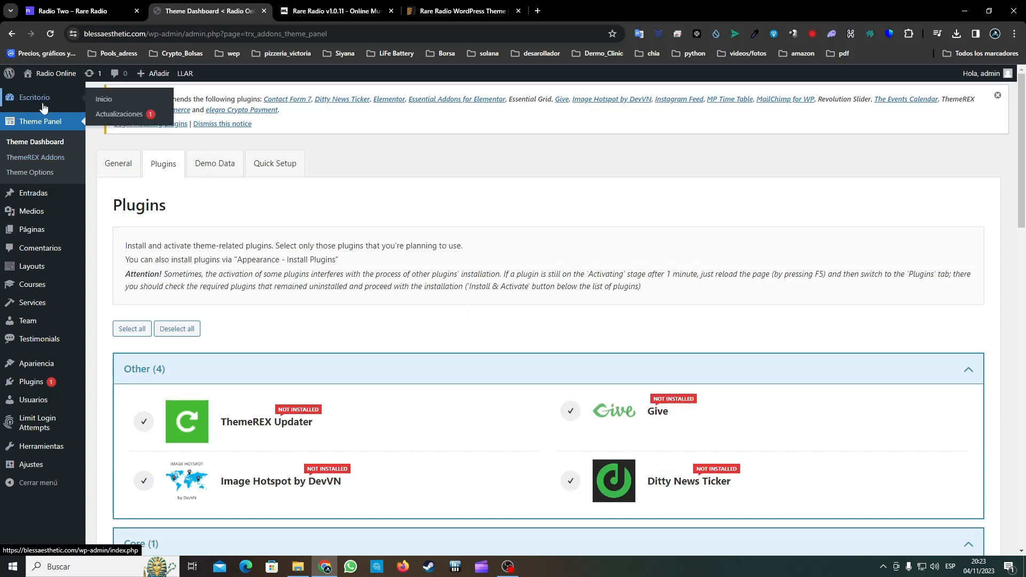
left_click(44, 107)
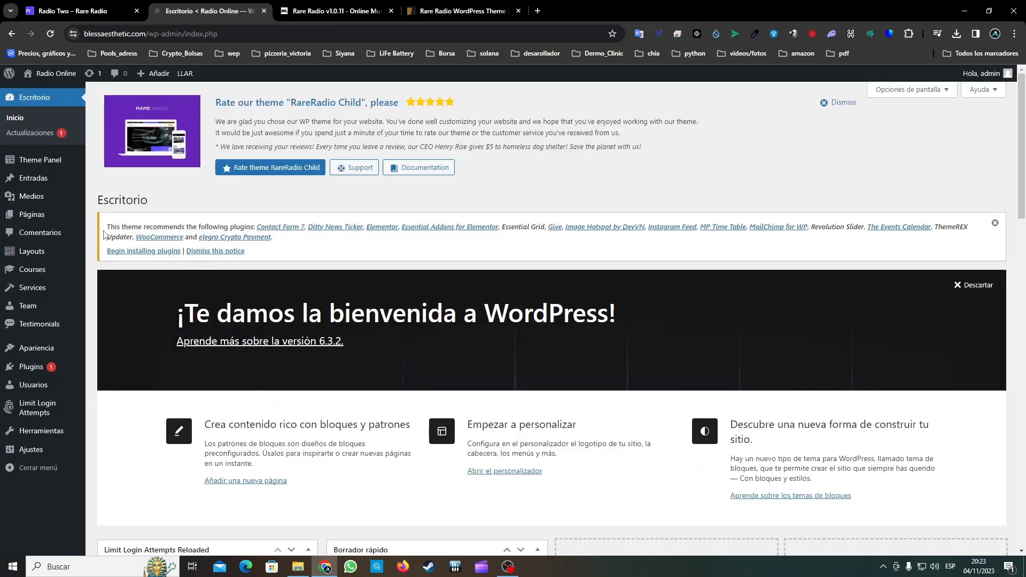
Start installing the theme's recommended plugins and bulk install every plugin in the list
scroll(190, 255, "down", 1)
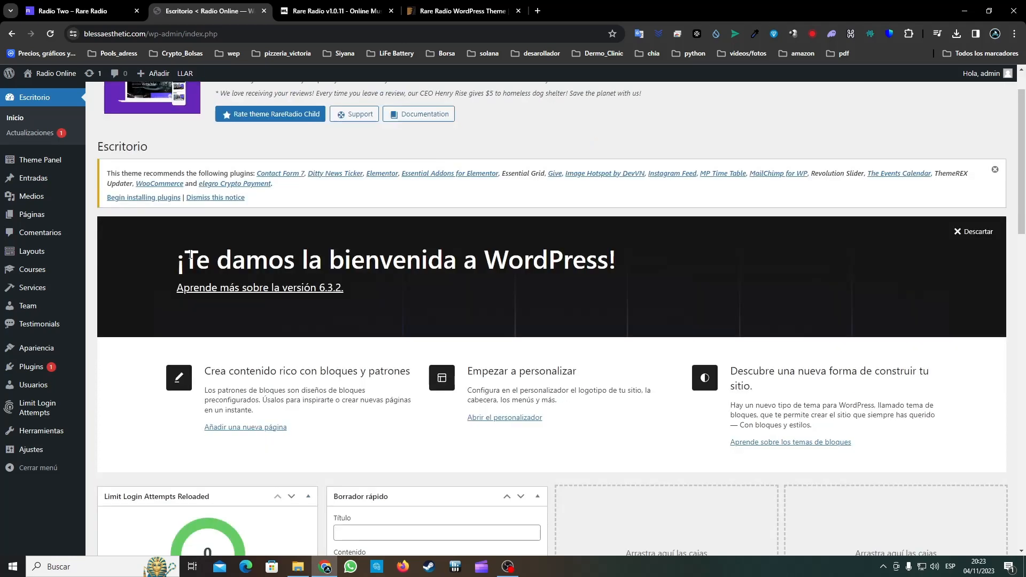
scroll(190, 255, "up", 1)
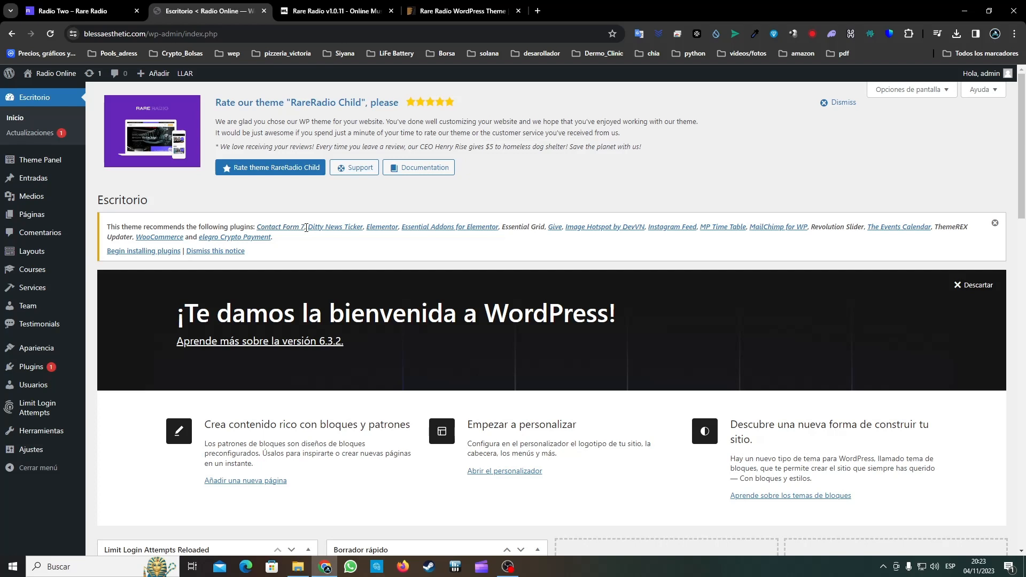
left_click(143, 252)
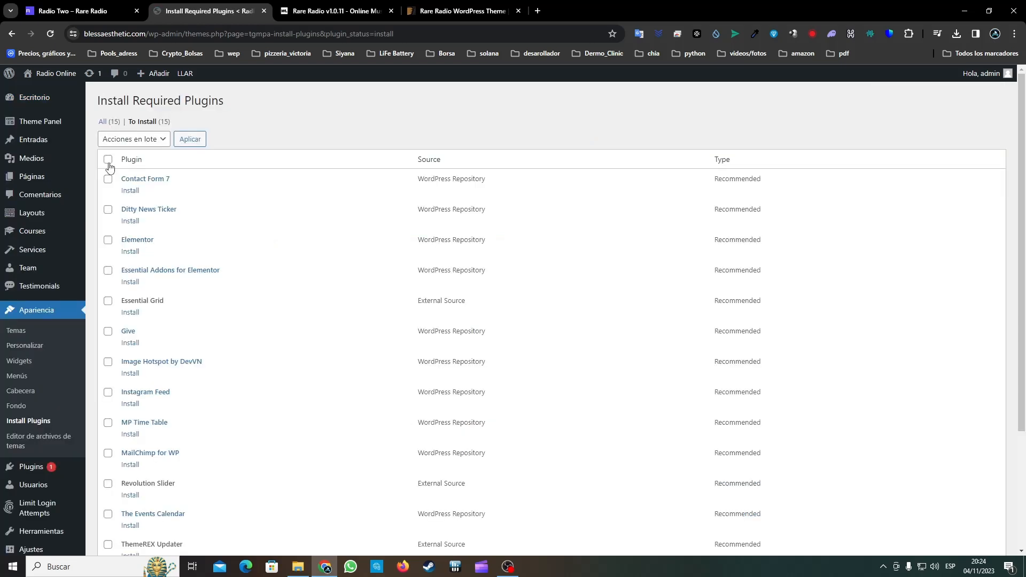
left_click(108, 161)
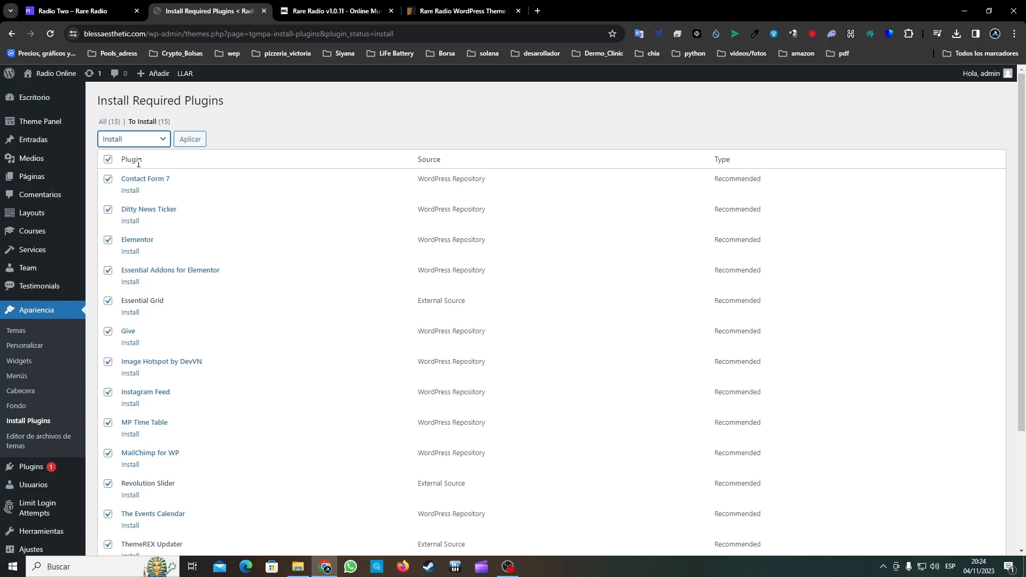
left_click(190, 139)
scroll(289, 220, "down", 3)
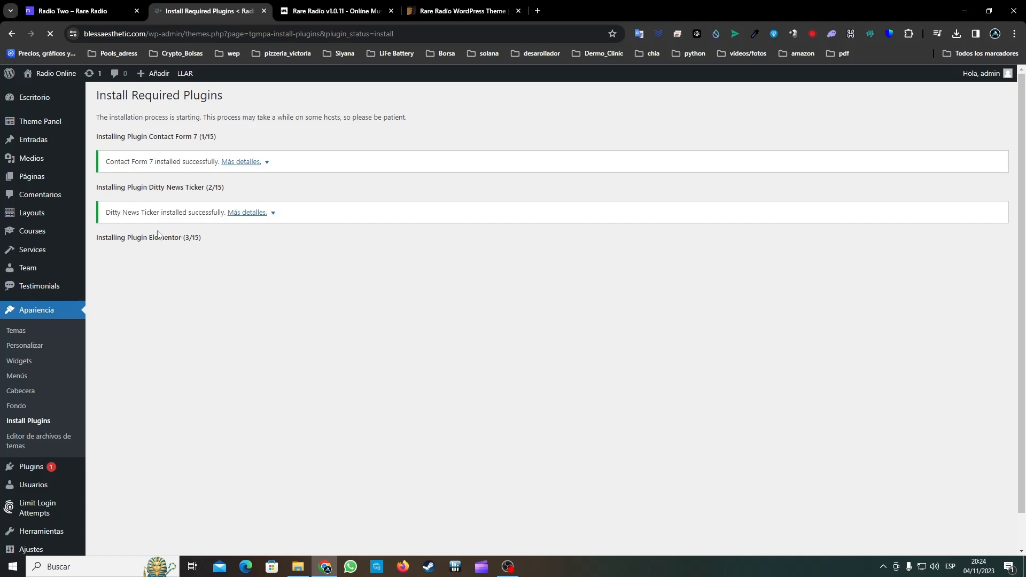
scroll(159, 241, "down", 1)
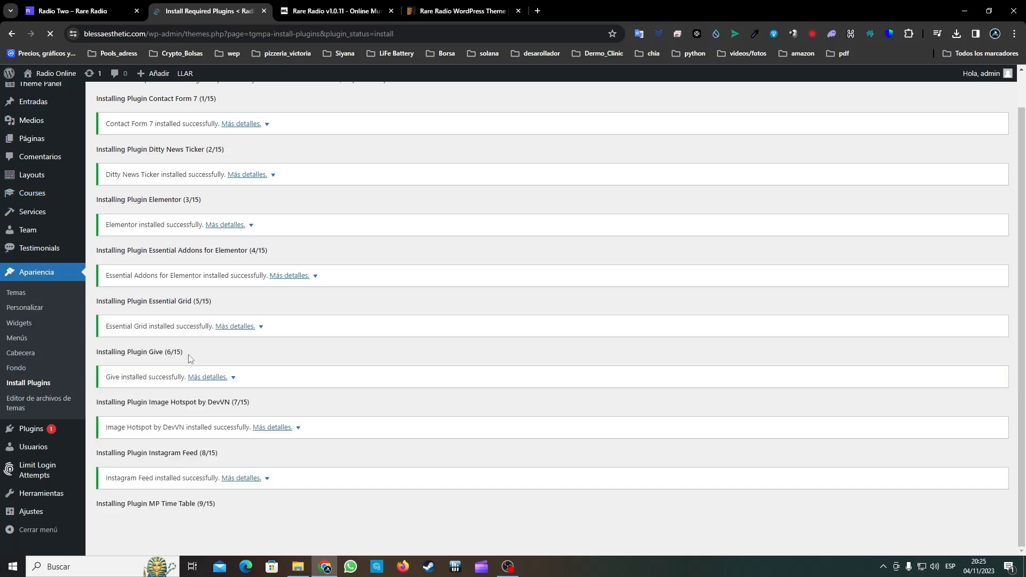
scroll(191, 358, "down", 2)
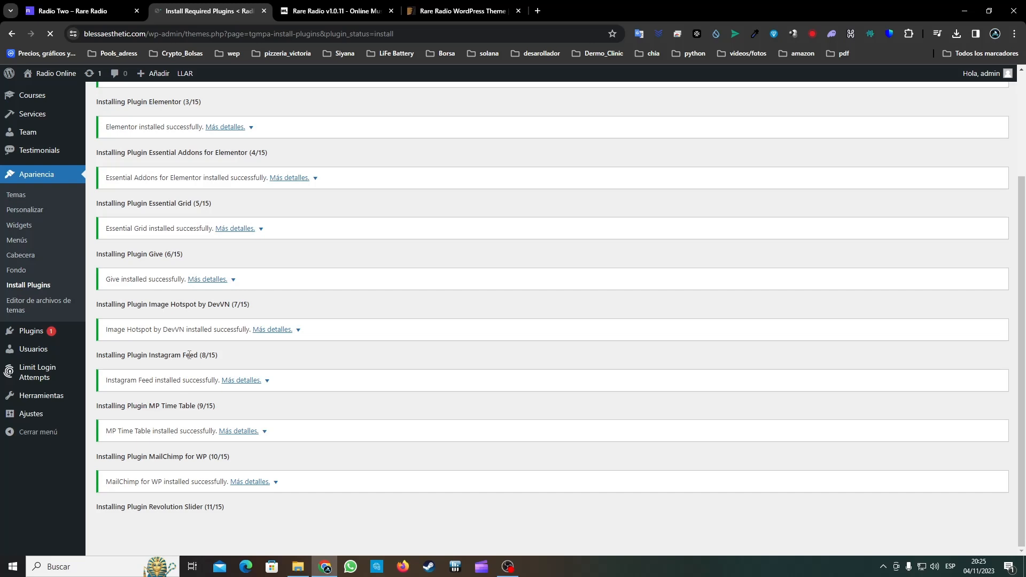
scroll(189, 355, "down", 1)
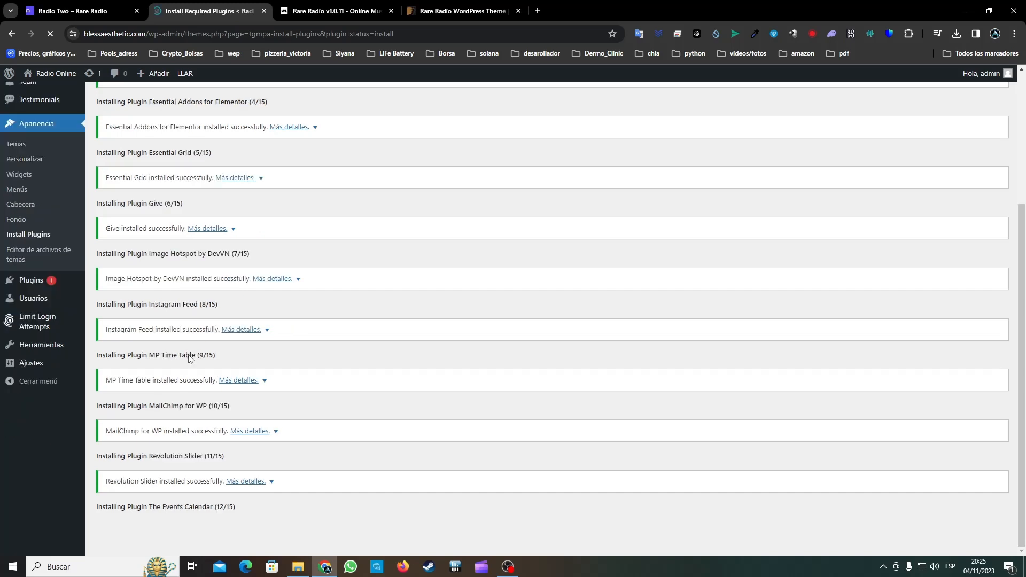
scroll(268, 357, "down", 3)
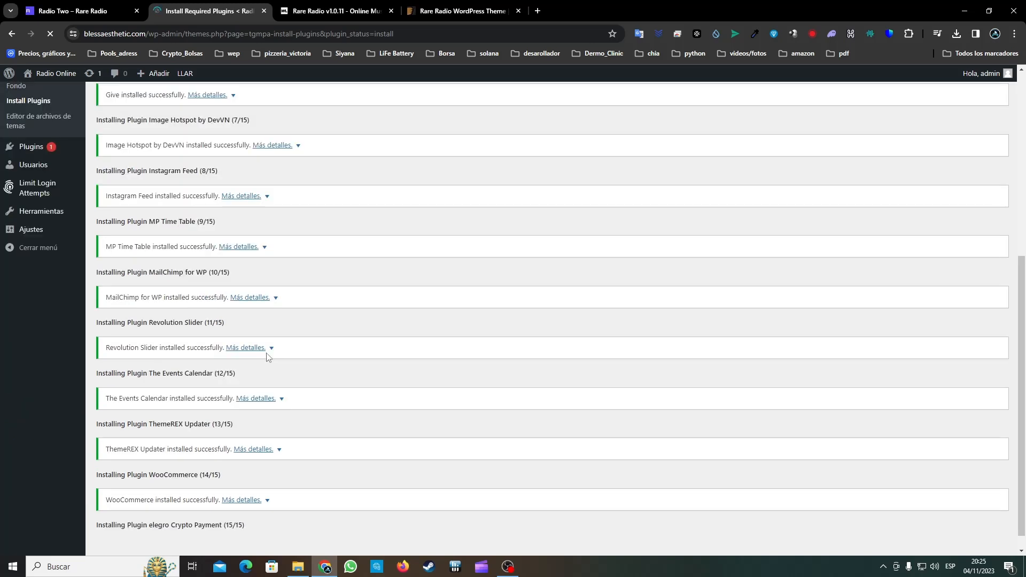
scroll(246, 447, "down", 2)
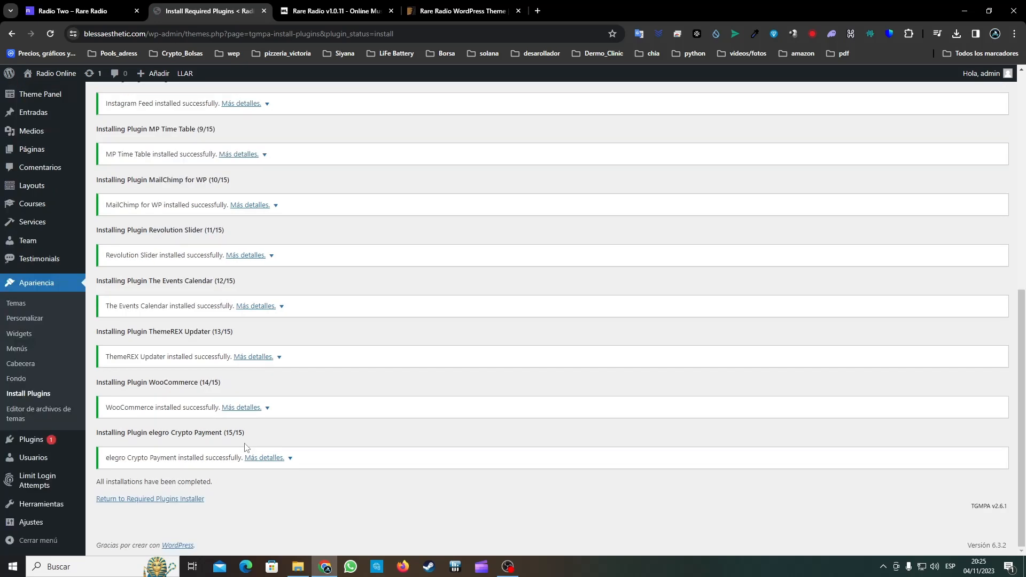
Return to the required plugins installer and bulk activate all the listed plugins
left_click(123, 499)
left_click(108, 159)
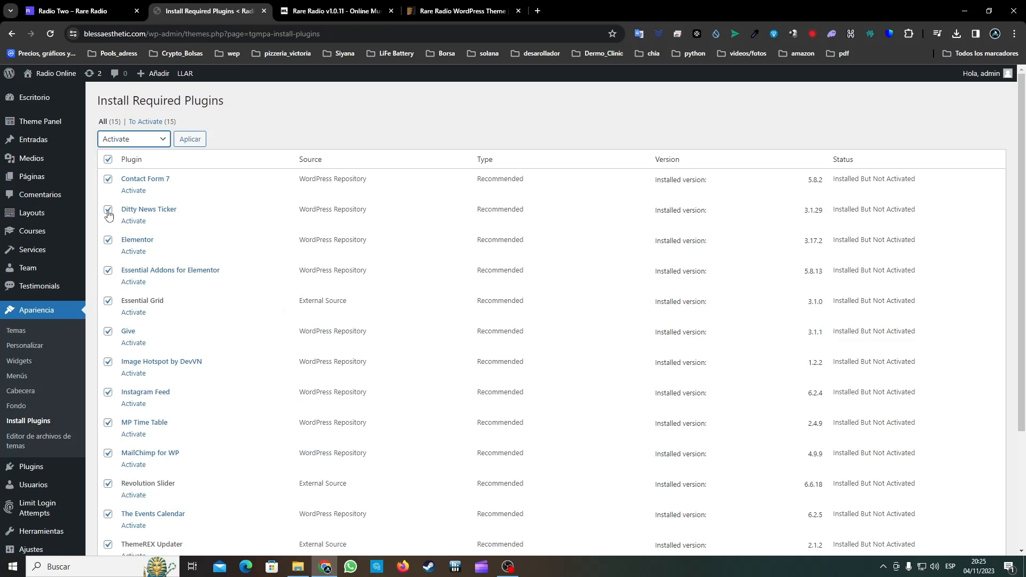
left_click(187, 140)
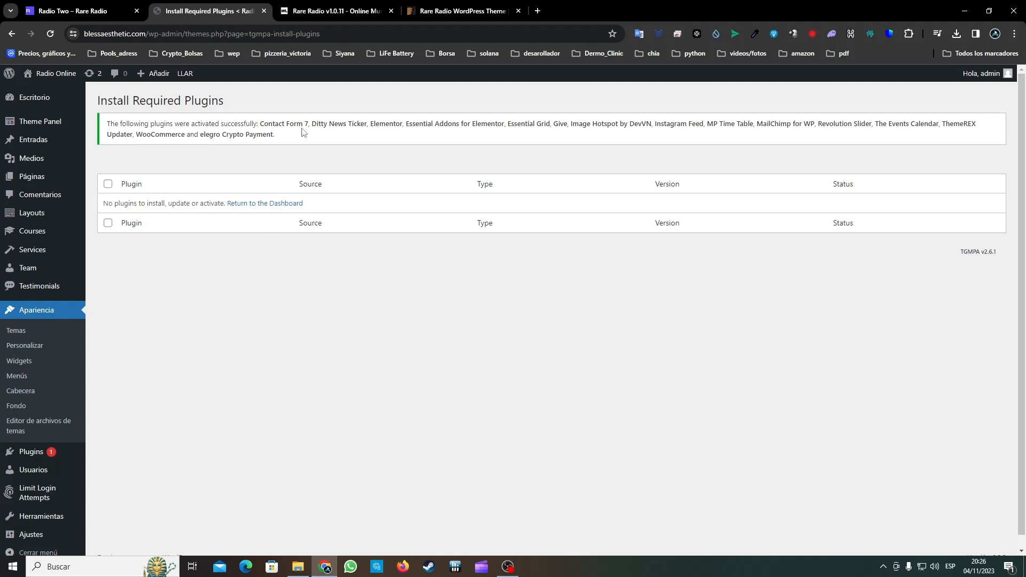
Close the Elementor onboarding wizard and open the plugins page of the WordPress admin
scroll(38, 458, "down", 1)
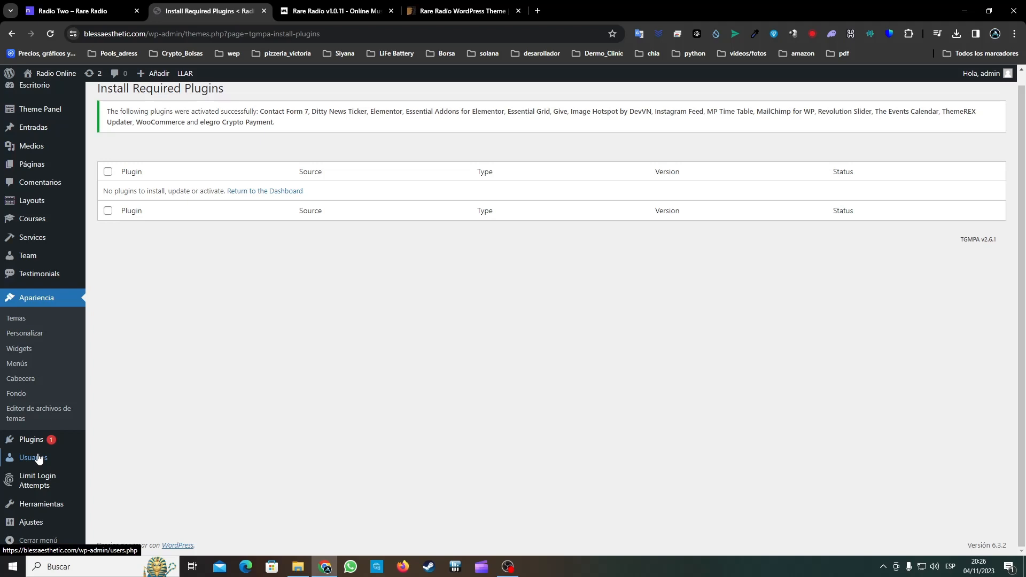
left_click(9, 439)
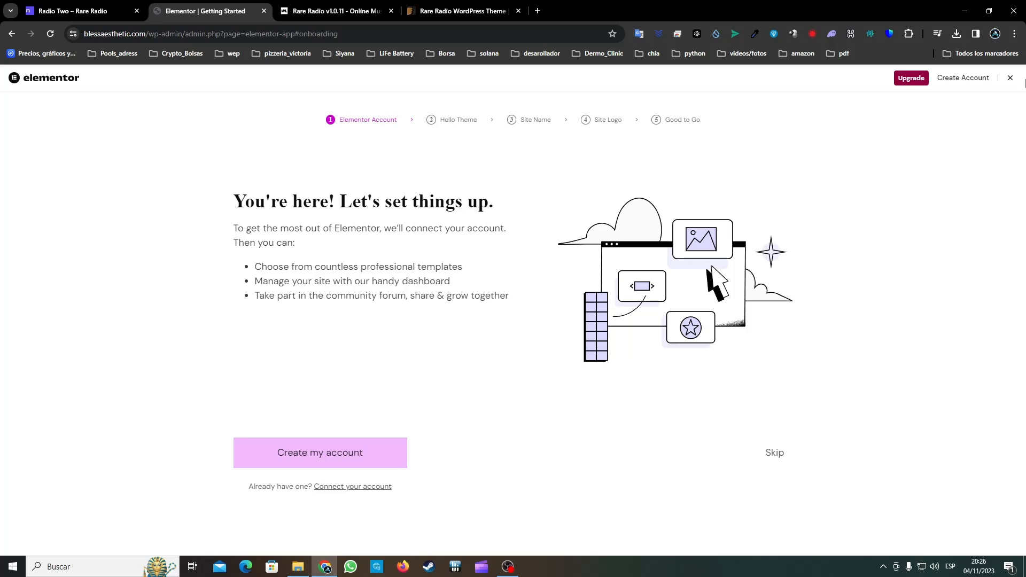
left_click(1010, 78)
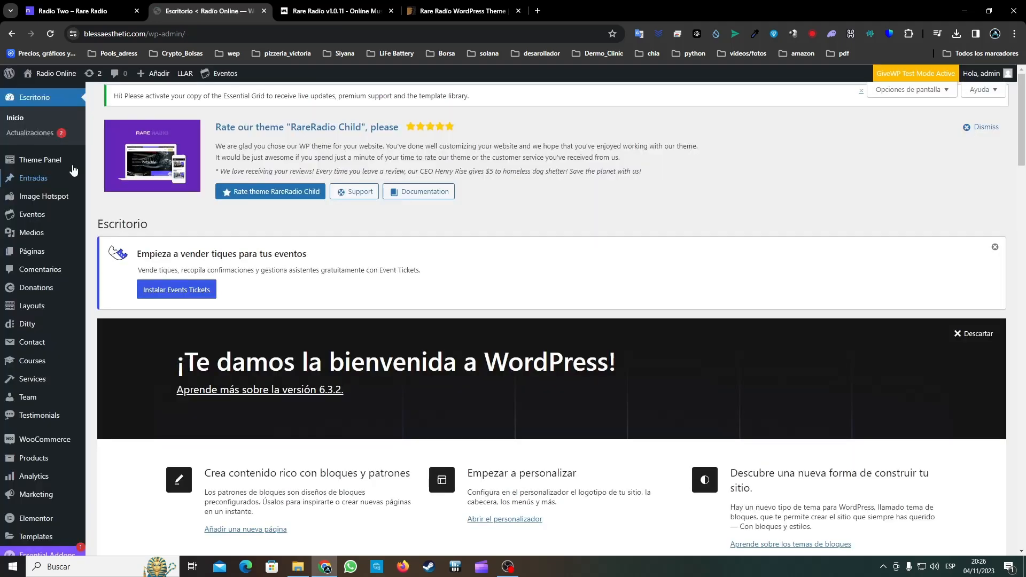
scroll(73, 170, "down", 6)
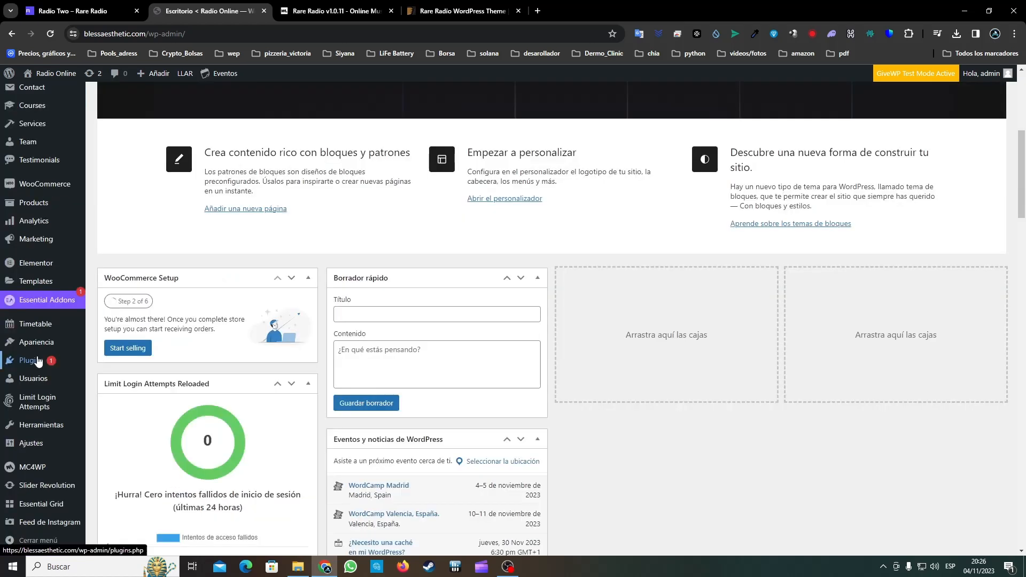
left_click(111, 368)
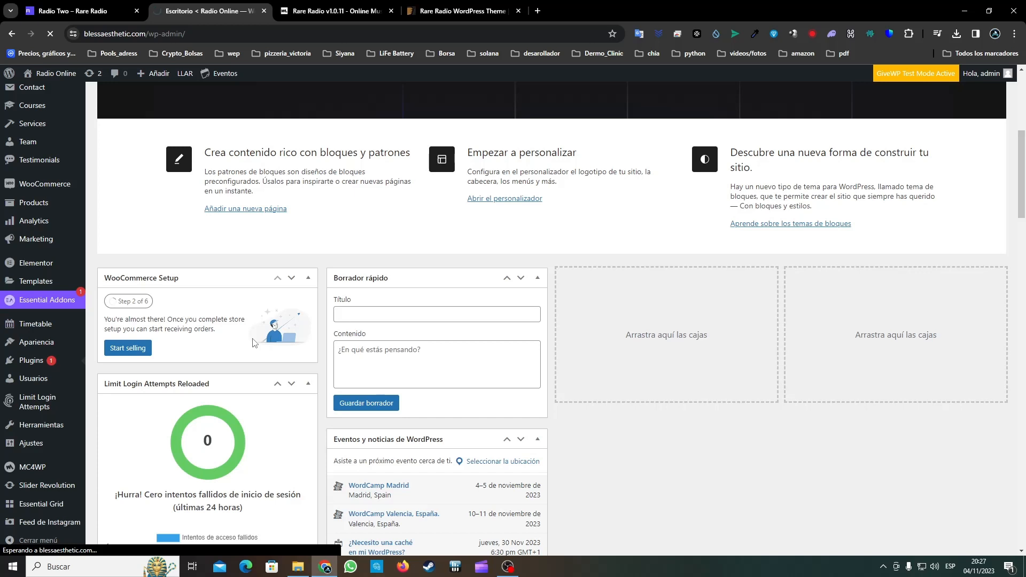
Delete the inactive Akismet Anti-spam and Hello Dolly plugins from the installed plugins list
left_click(158, 176)
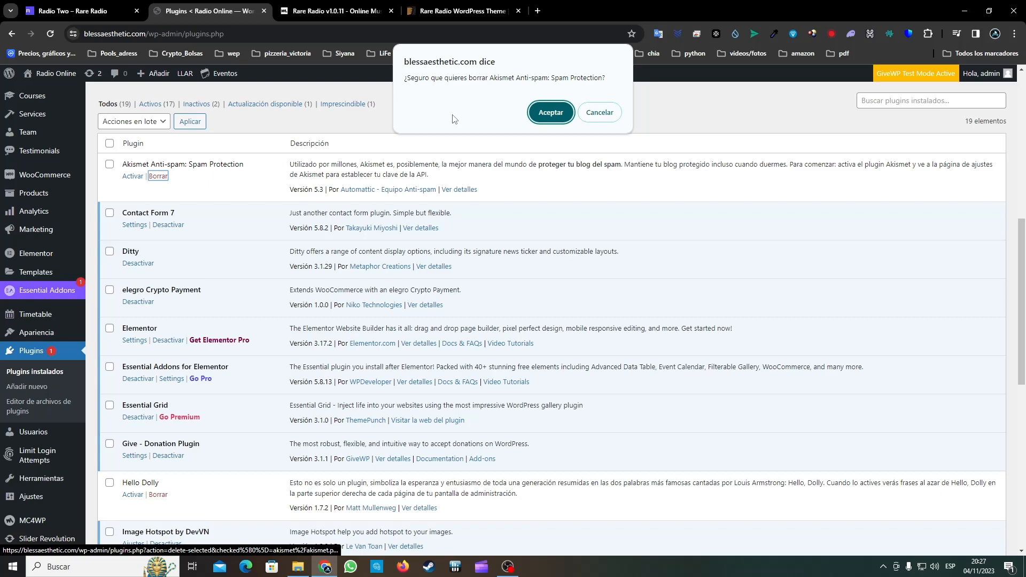
key("Escape")
scroll(267, 268, "down", 3)
left_click(168, 310)
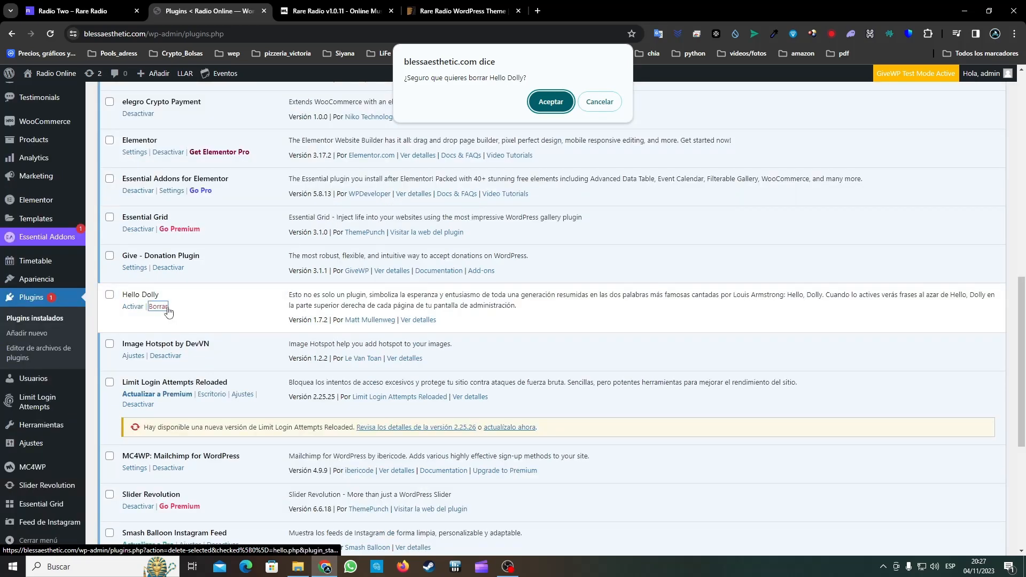
key("Return")
scroll(438, 270, "down", 2)
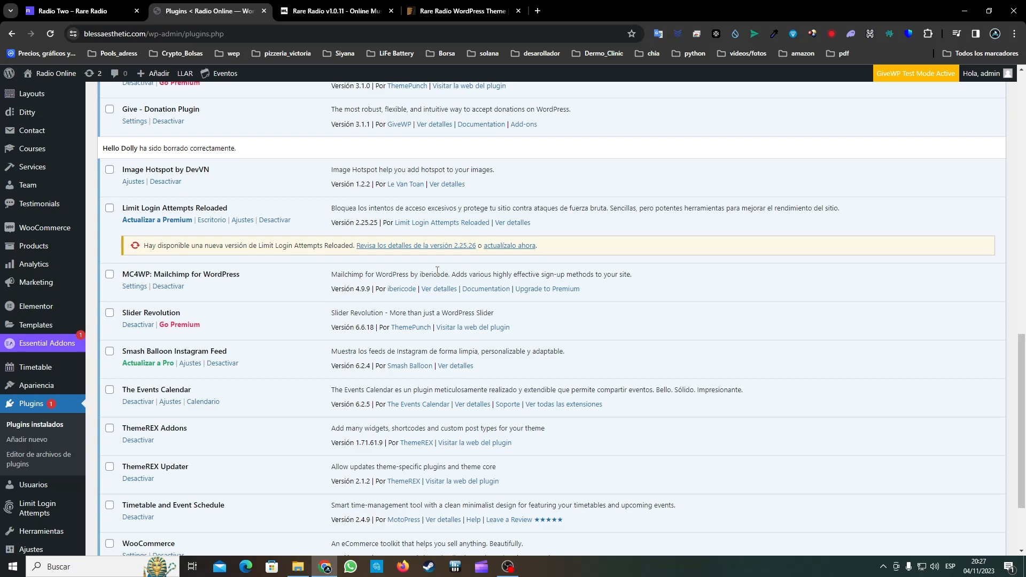
Try to install the Essential Grid plugin by uploading essential-grid.zip from the theme package's plugins folder
scroll(45, 320, "down", 2)
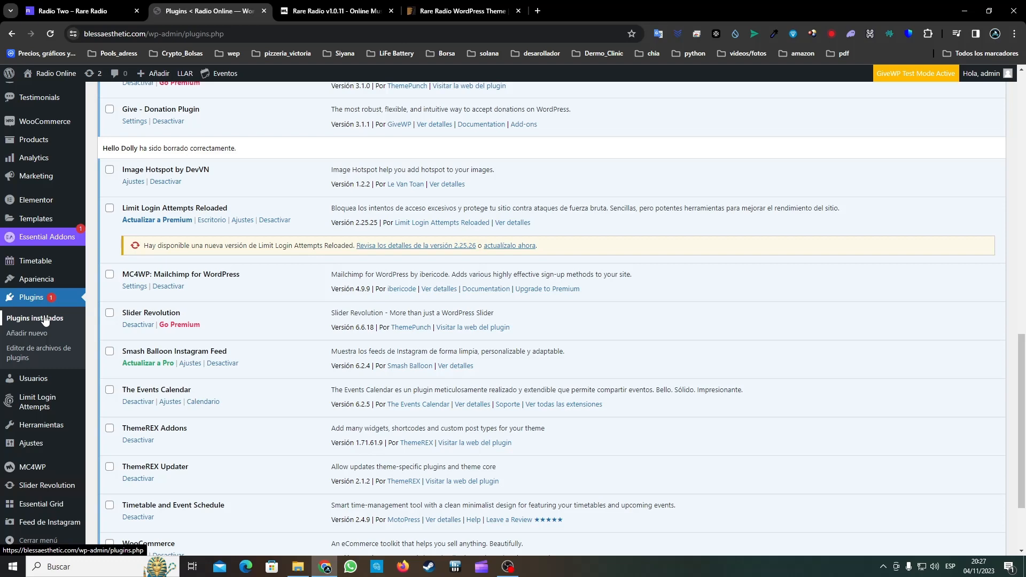
scroll(46, 319, "down", 1)
mouse_move(55, 276)
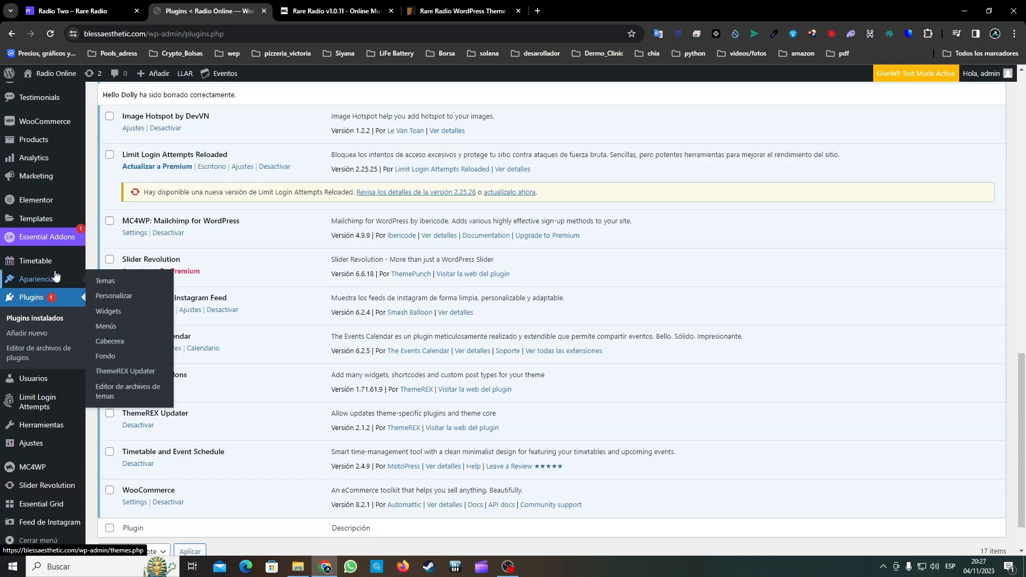
scroll(165, 185, "up", 10)
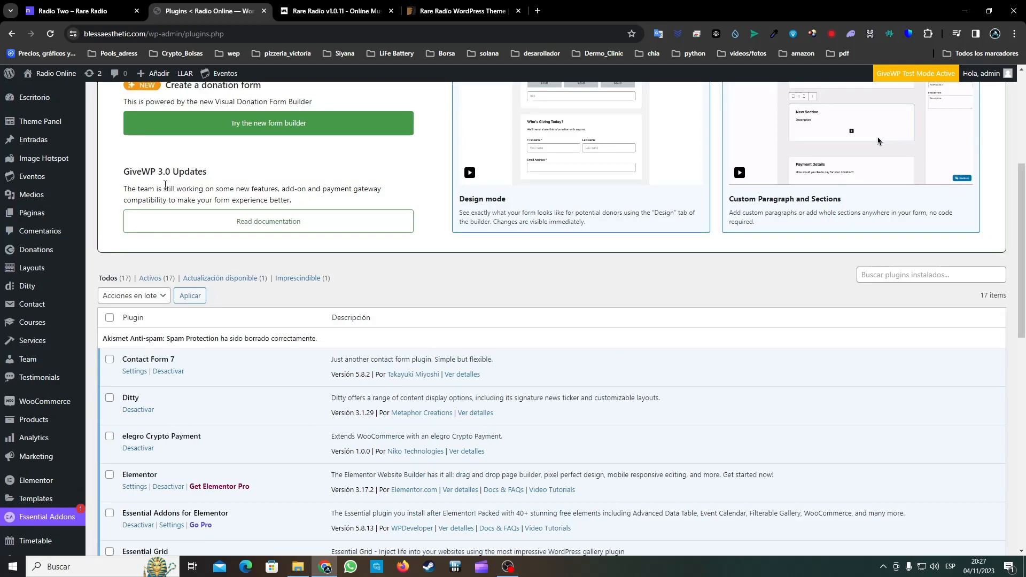
scroll(165, 185, "up", 5)
left_click(169, 126)
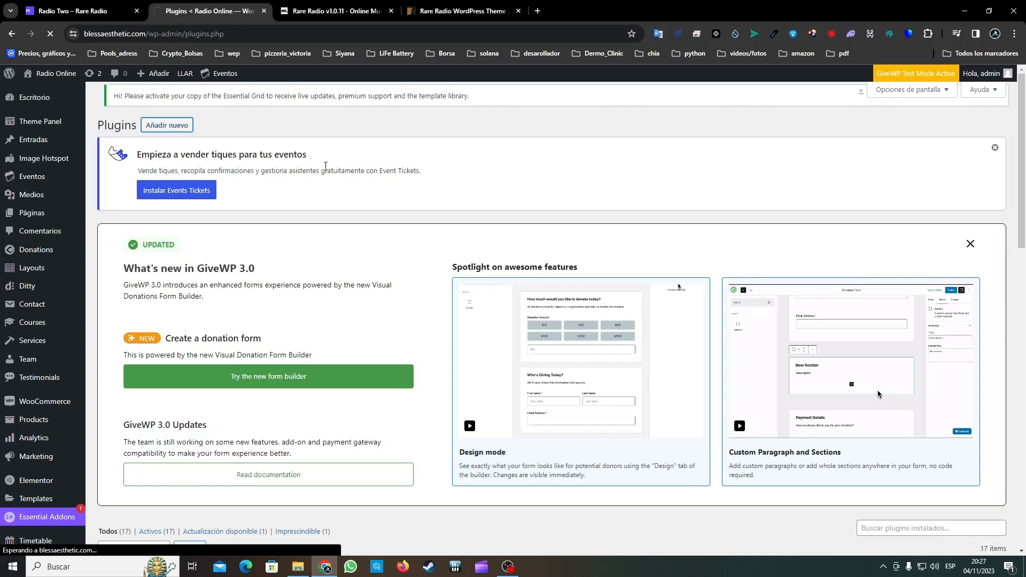
left_click(215, 129)
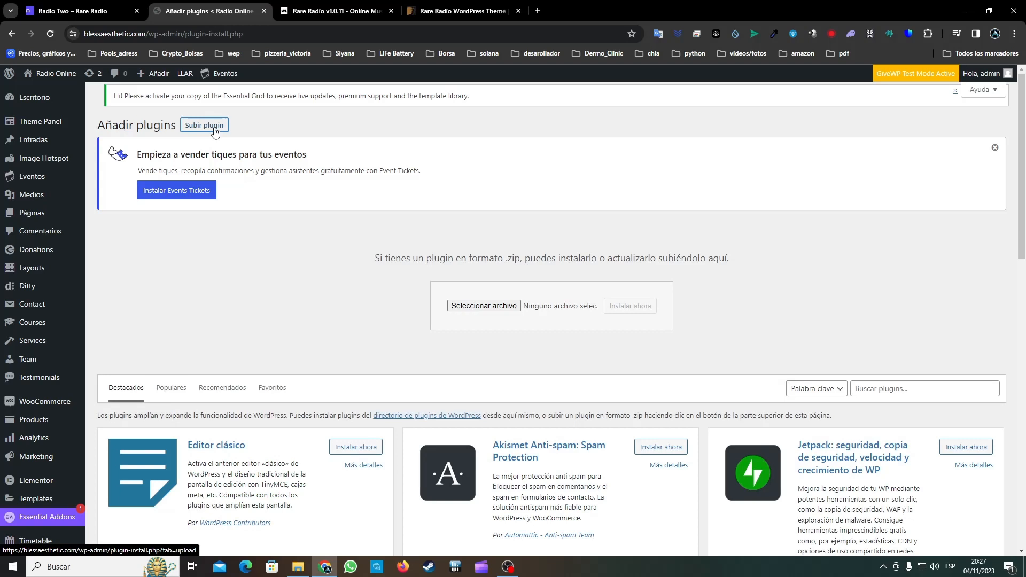
left_click(483, 305)
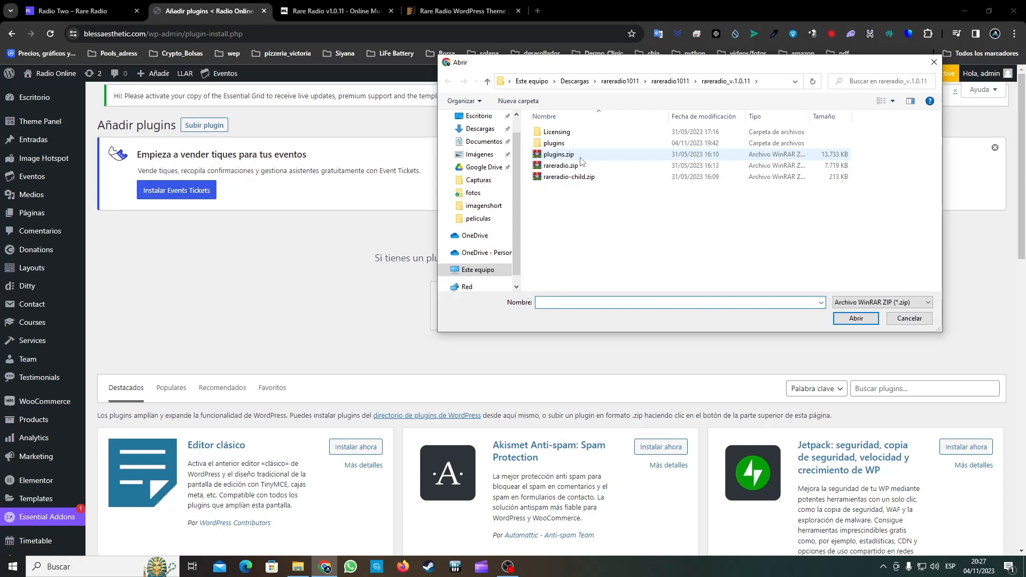
double_click(554, 143)
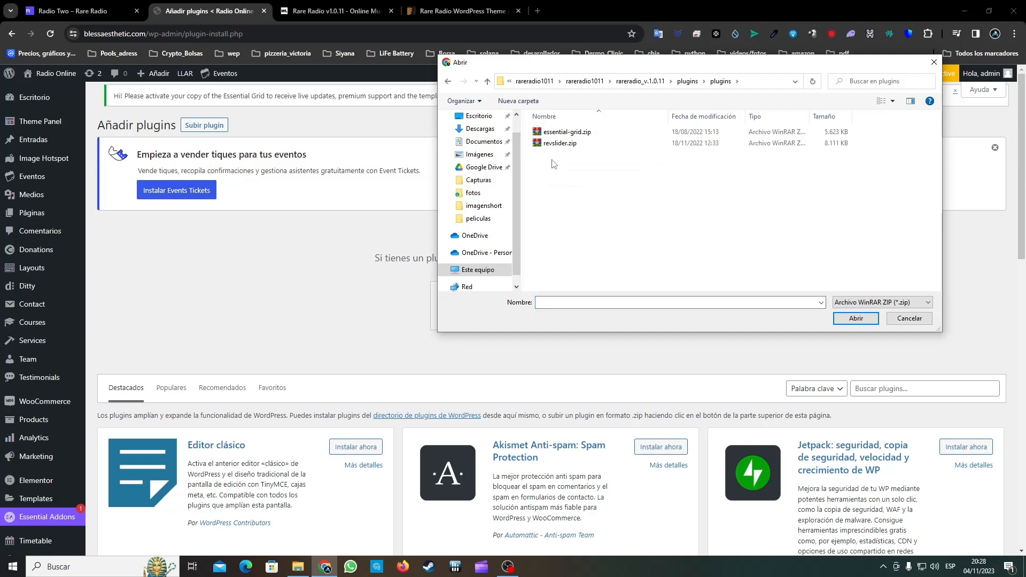
left_click_drag(553, 164, 591, 132)
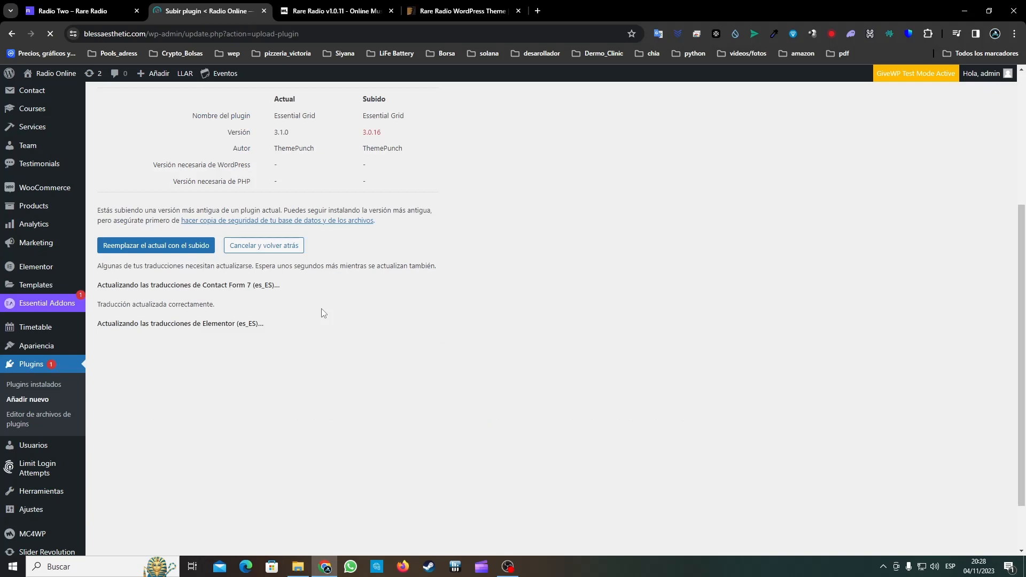
scroll(324, 313, "up", 2)
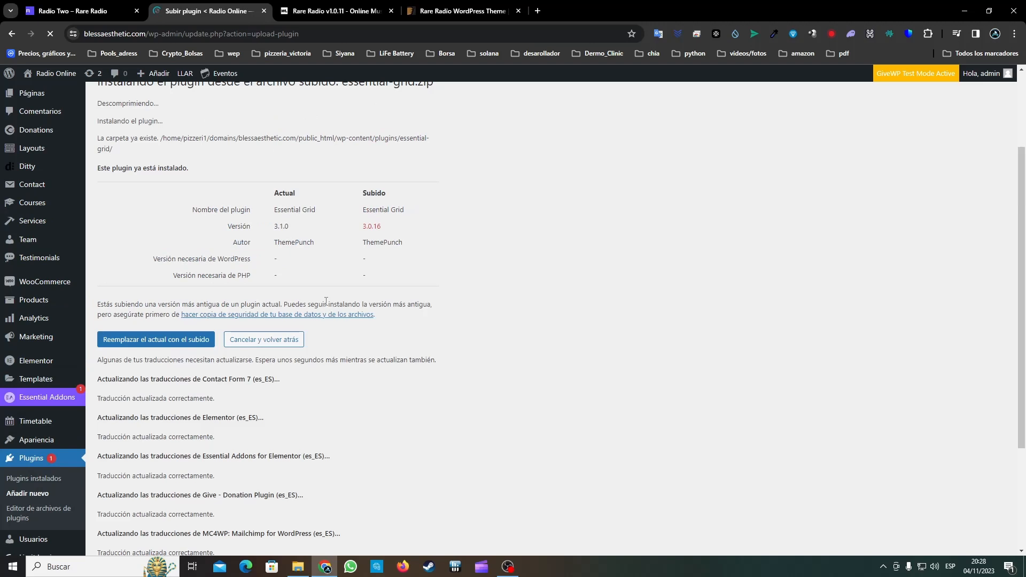
scroll(326, 302, "up", 1)
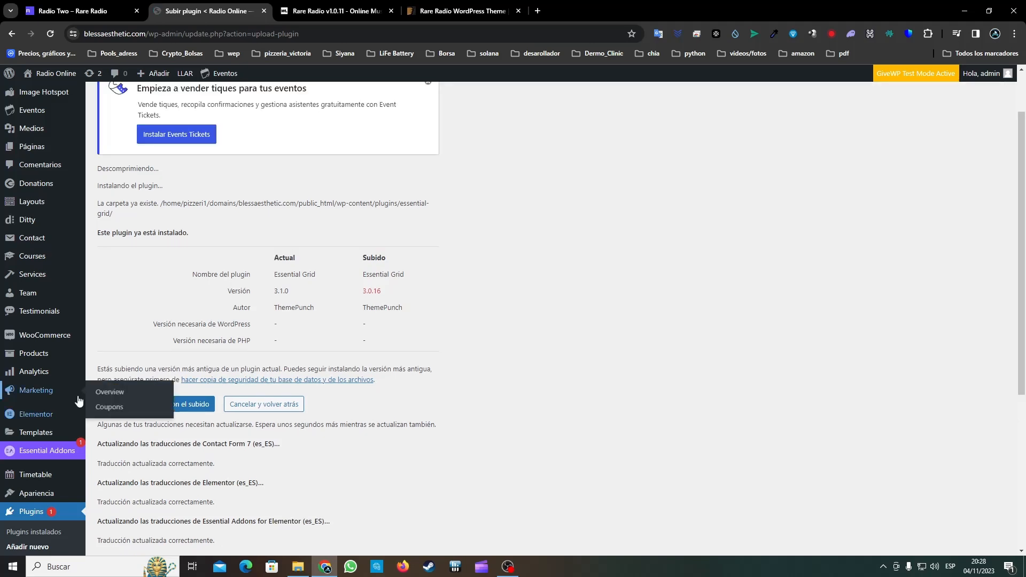
Return to the installed plugins list and update Limit Login Attempts Reloaded to version 2.25.26
scroll(181, 374, "down", 3)
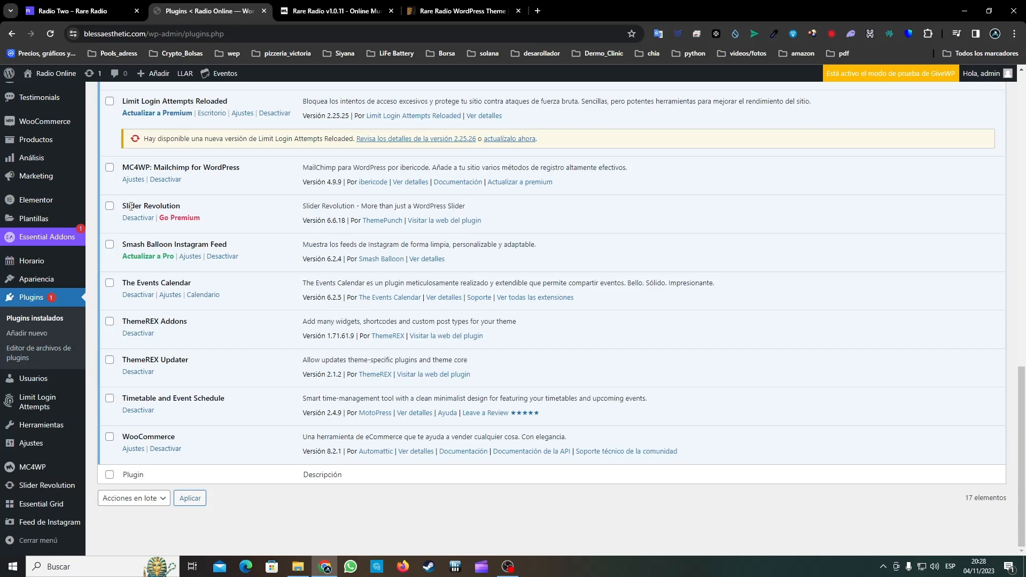
scroll(516, 350, "up", 4)
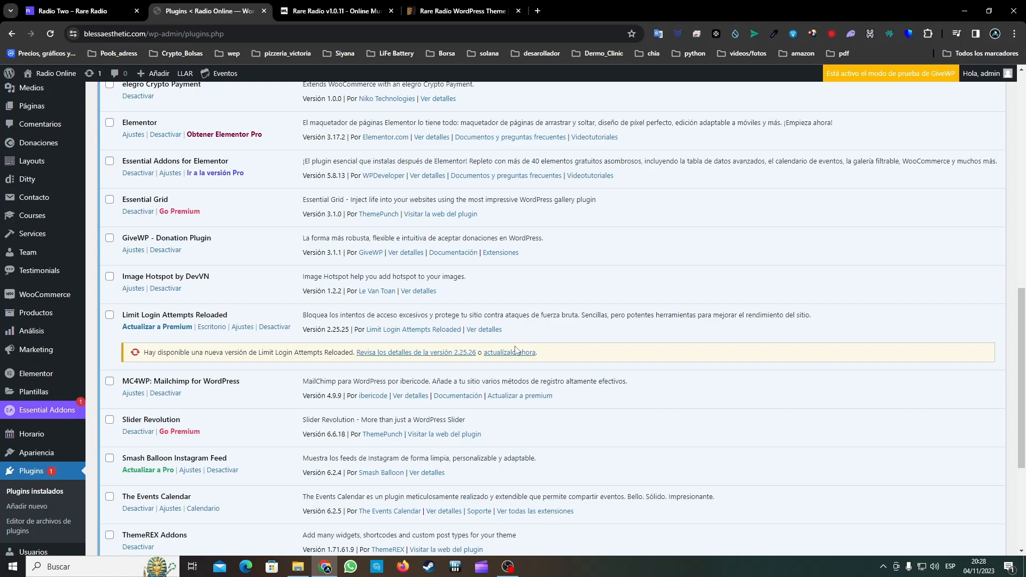
left_click(516, 350)
scroll(392, 329, "down", 3)
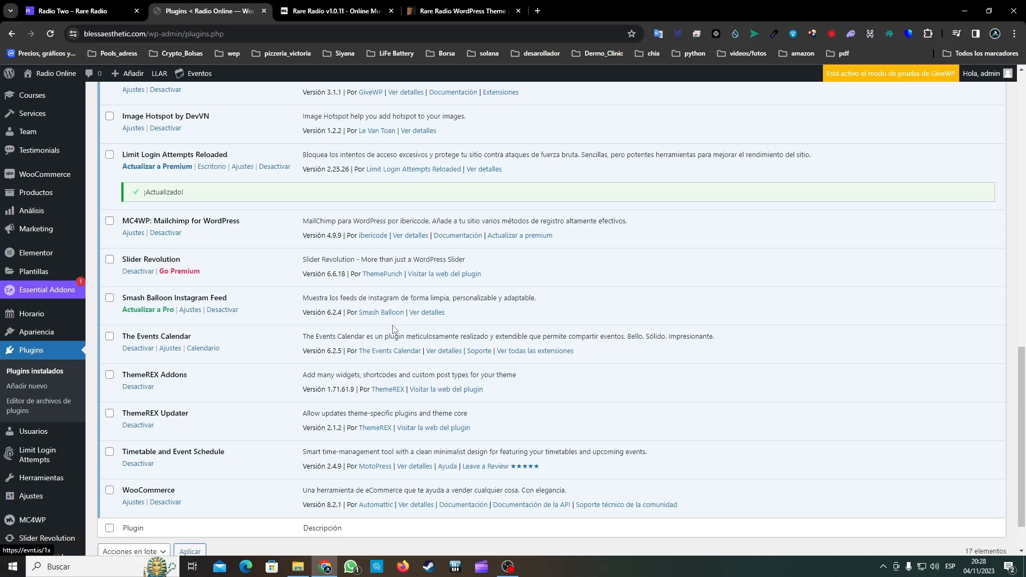
Open the demo data import in the RareRadio Child theme dashboard and choose a full import
scroll(393, 330, "up", 15)
mouse_move(18, 99)
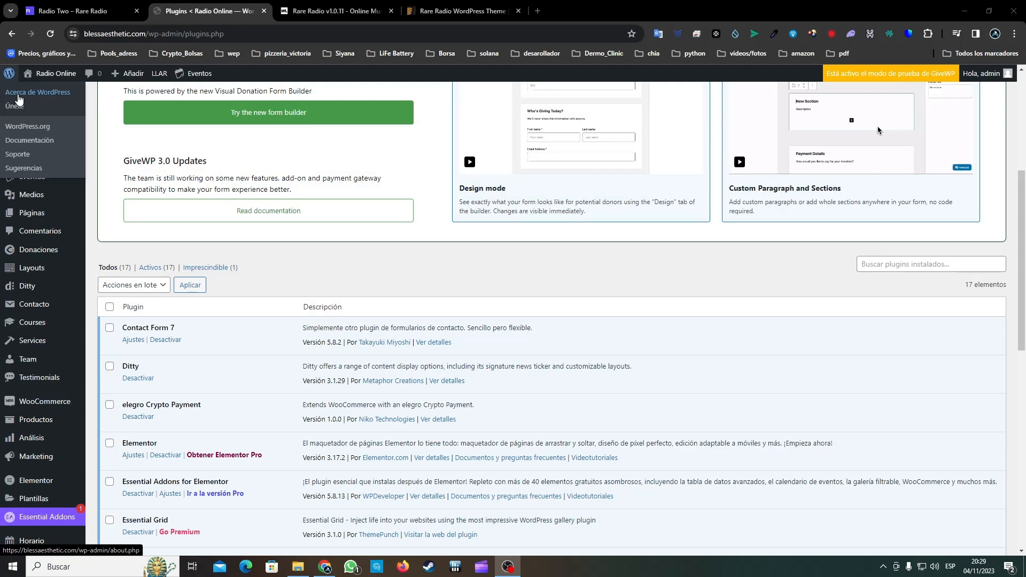
mouse_move(49, 127)
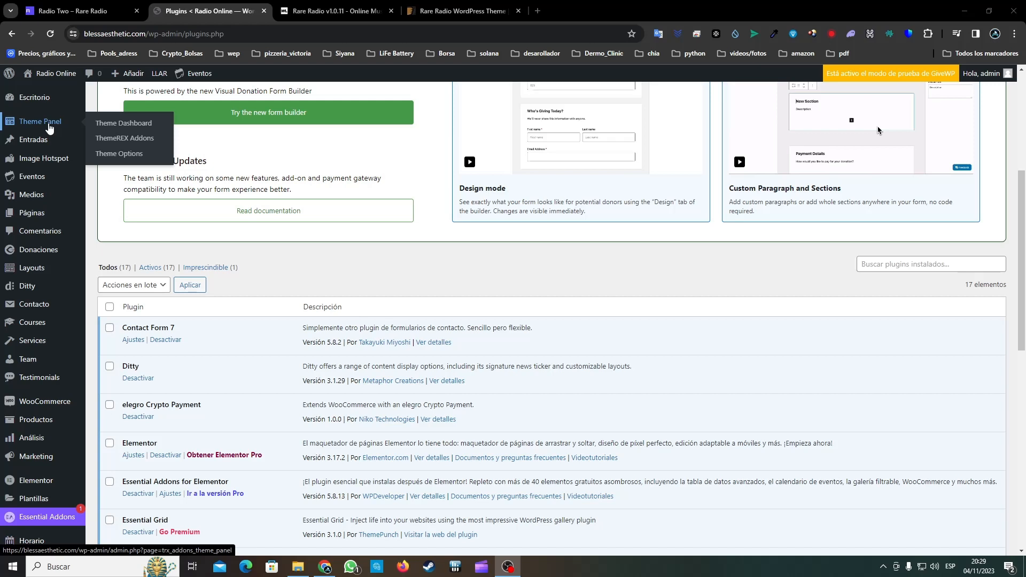
left_click(49, 128)
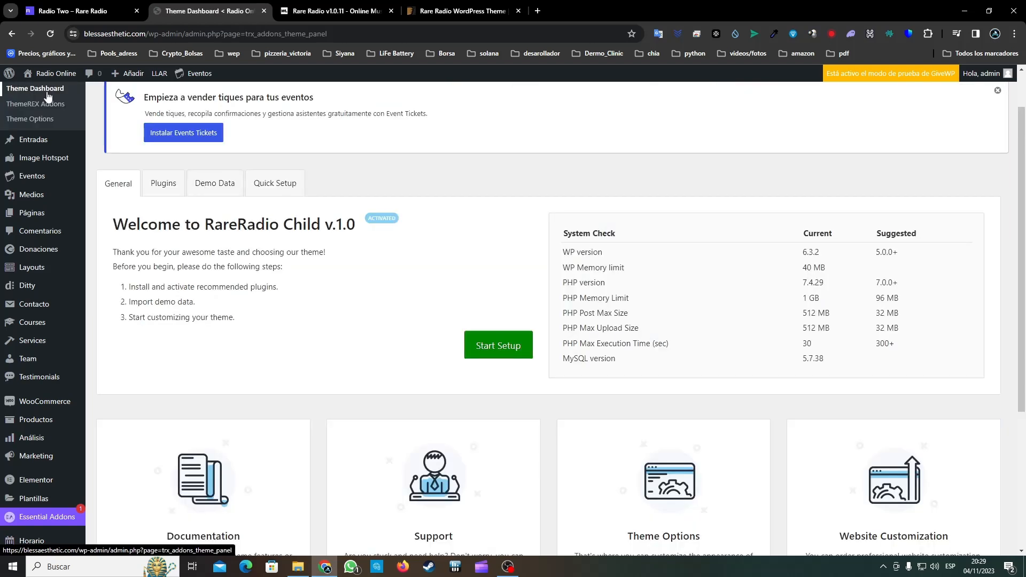
left_click(214, 184)
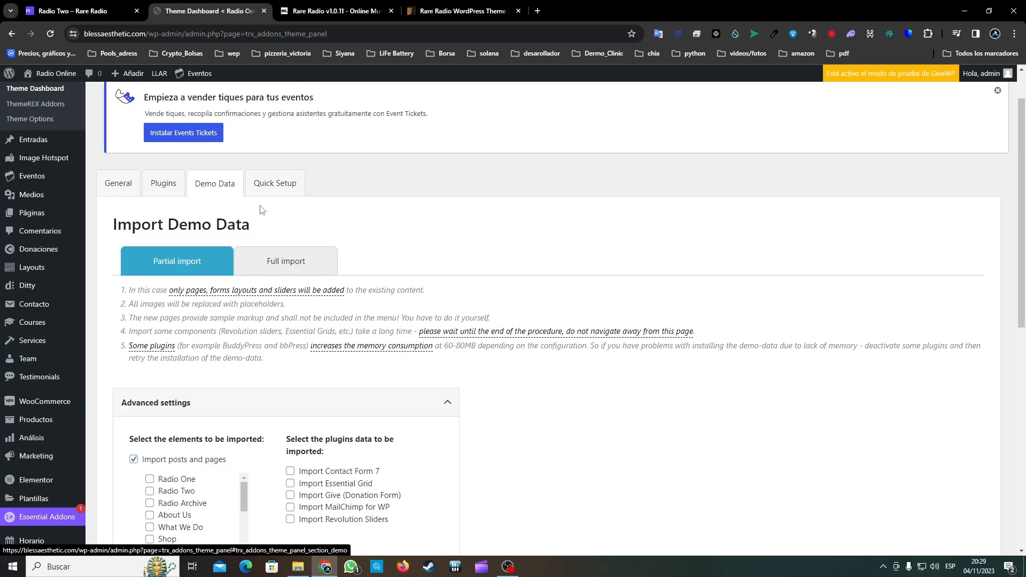
left_click(450, 364)
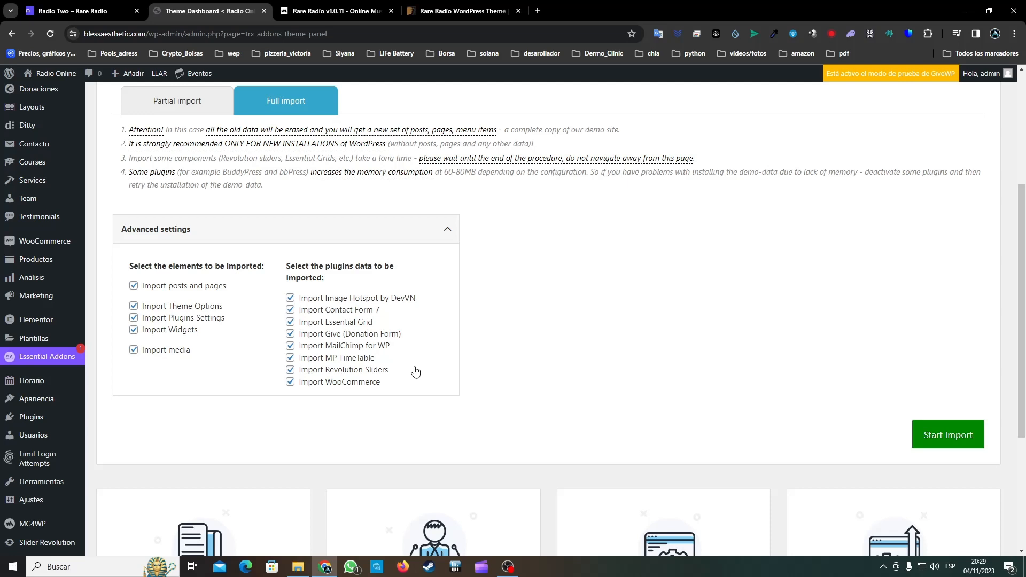
Return from the site's front page to the theme dashboard and run a full demo data import with all content and plugin data selected
scroll(416, 371, "down", 2)
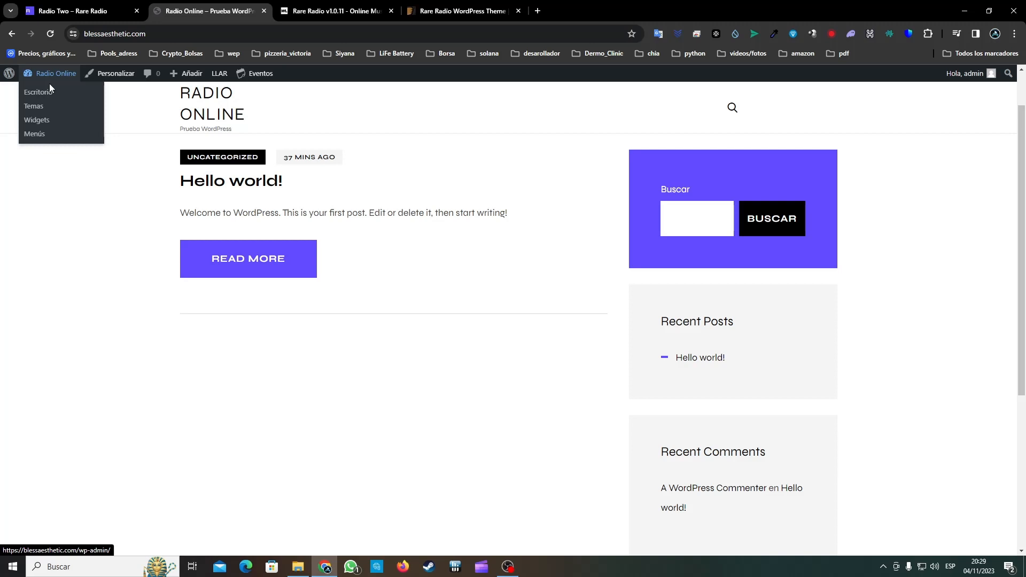
left_click(49, 85)
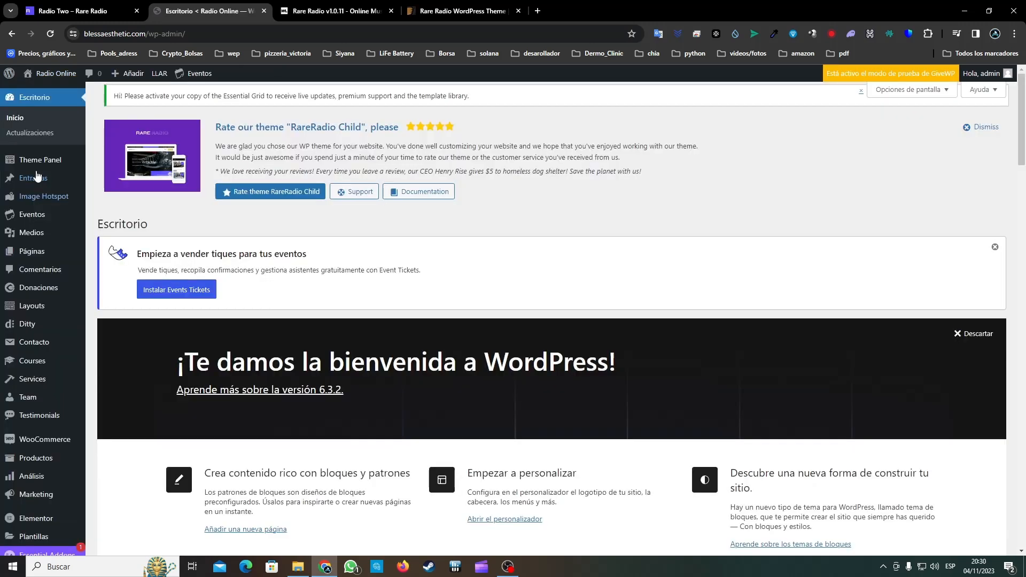
mouse_move(40, 160)
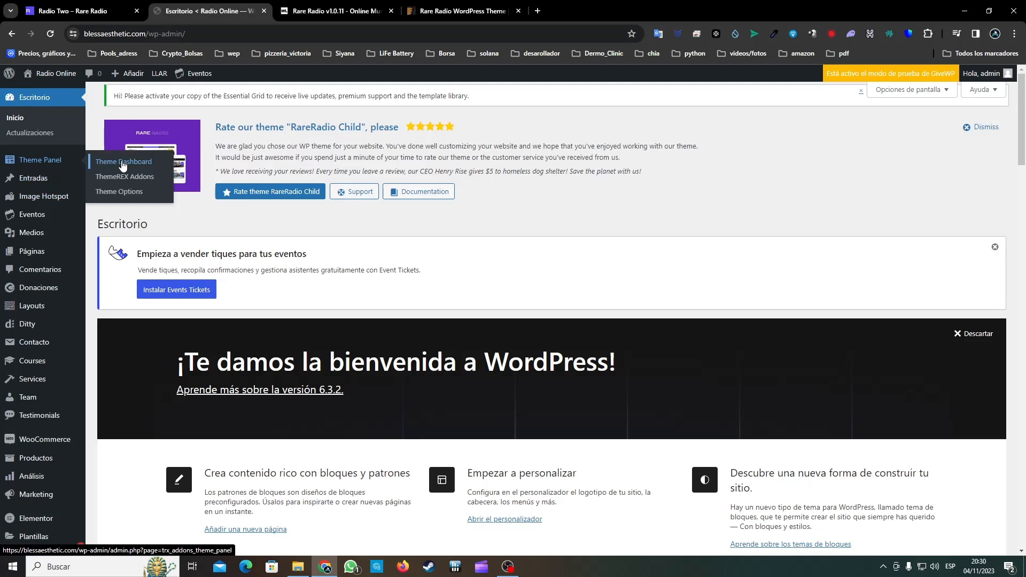
left_click(123, 163)
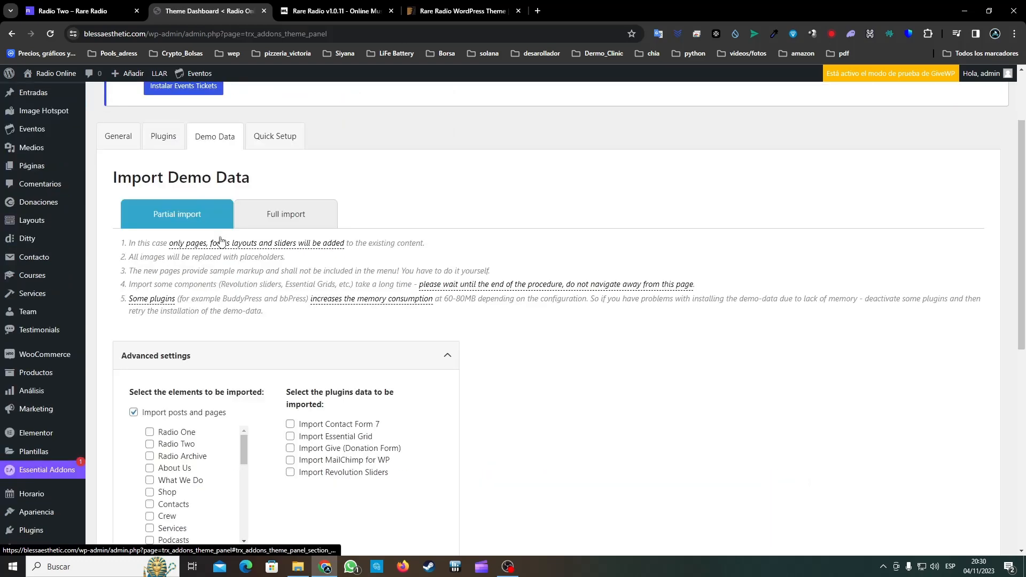
left_click(286, 214)
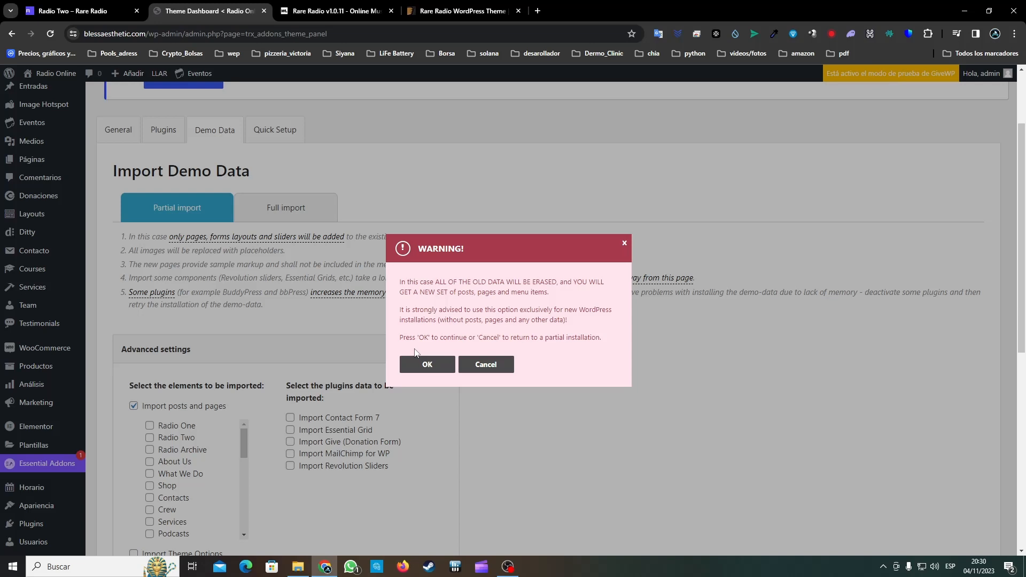
left_click(422, 364)
scroll(641, 374, "down", 2)
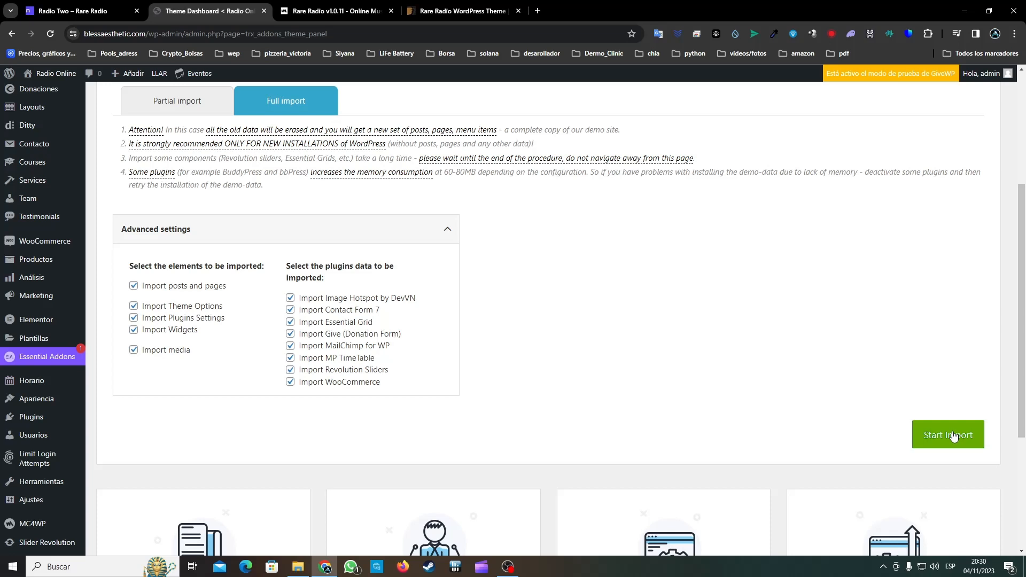
left_click(948, 435)
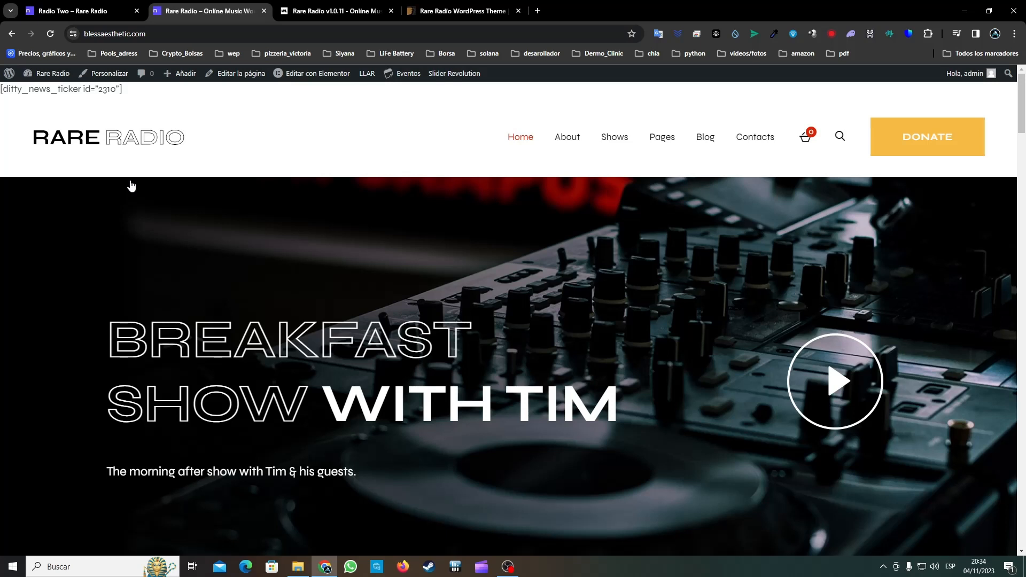
Examine the sections of the imported home page and of the Radio Two demo page
scroll(203, 248, "down", 20)
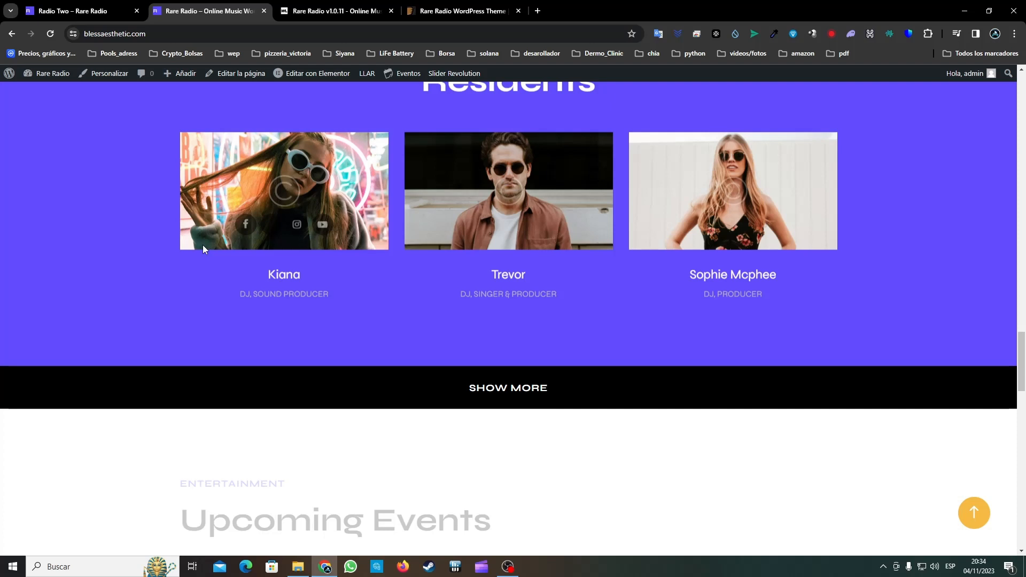
left_click(522, 208)
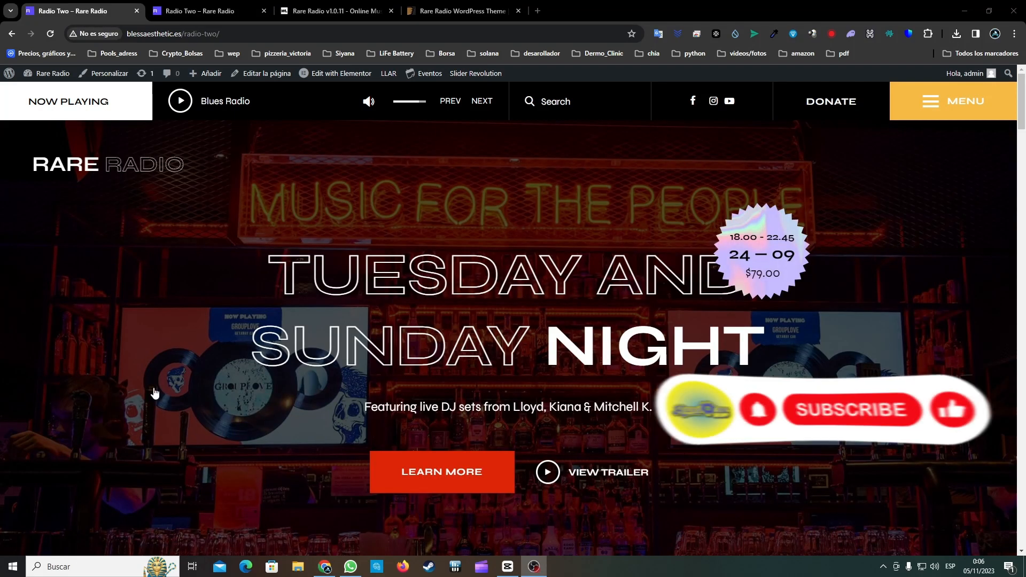
scroll(443, 289, "down", 4)
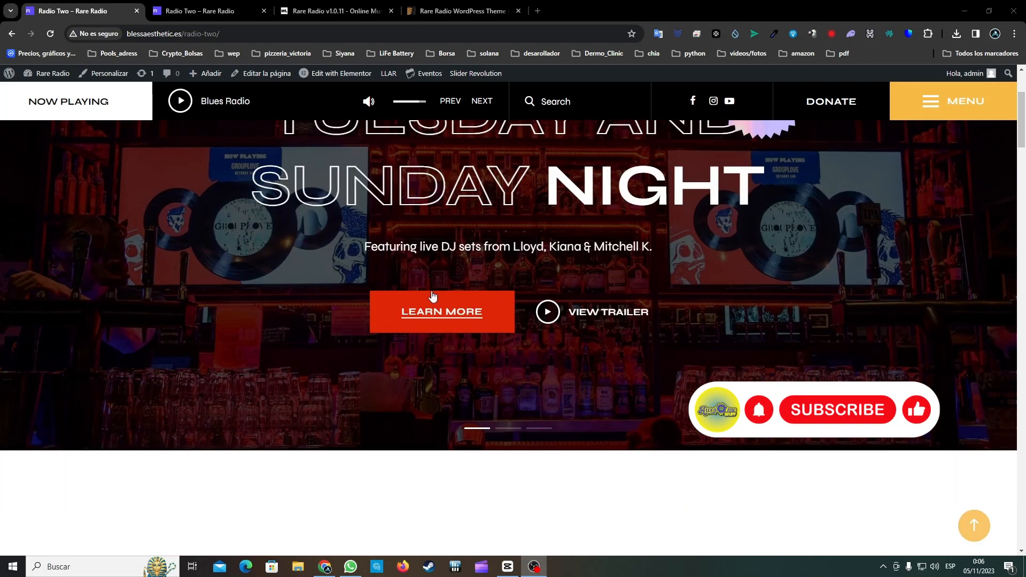
scroll(433, 291, "up", 4)
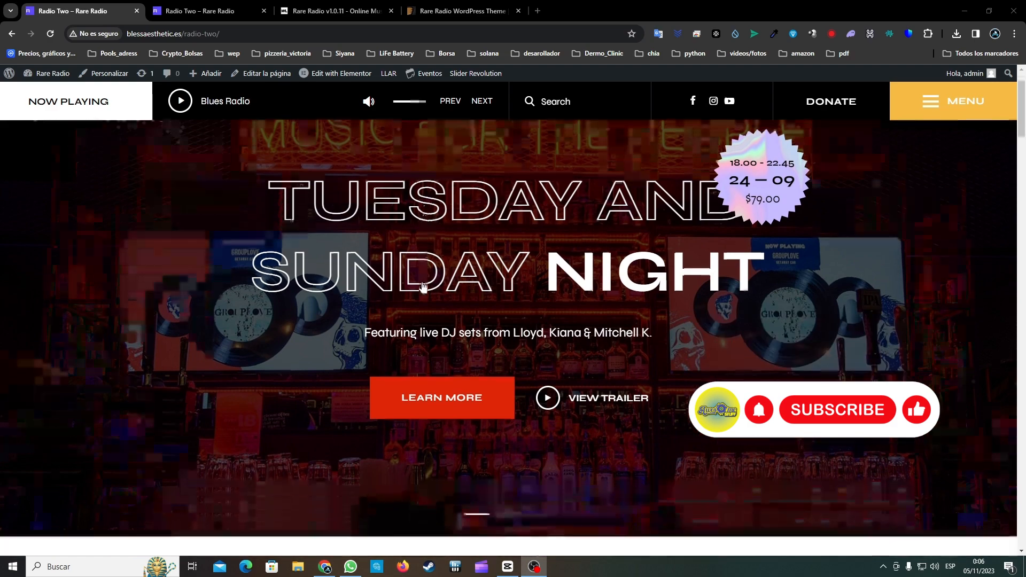
scroll(422, 286, "down", 9)
scroll(422, 288, "down", 10)
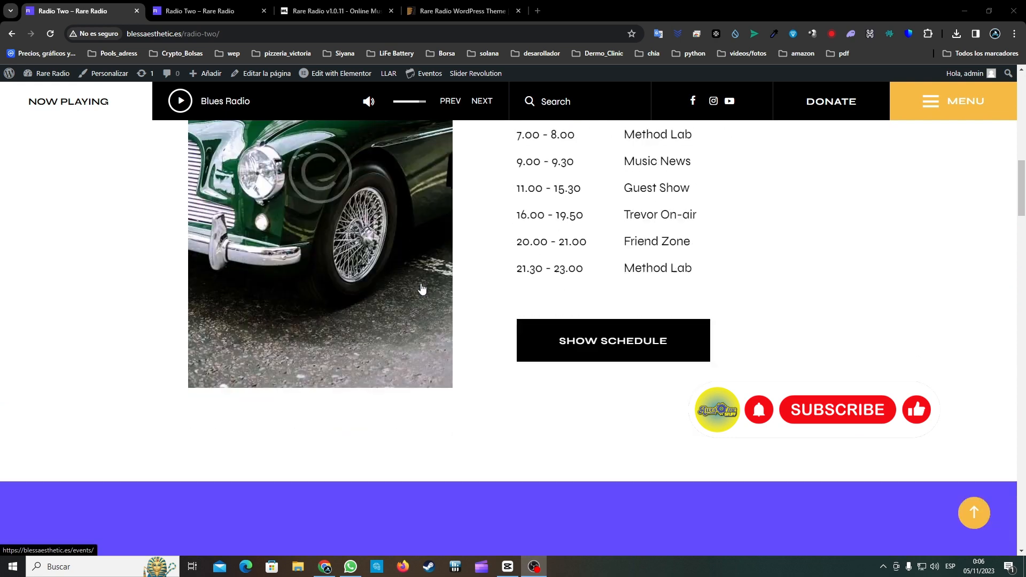
scroll(419, 289, "down", 8)
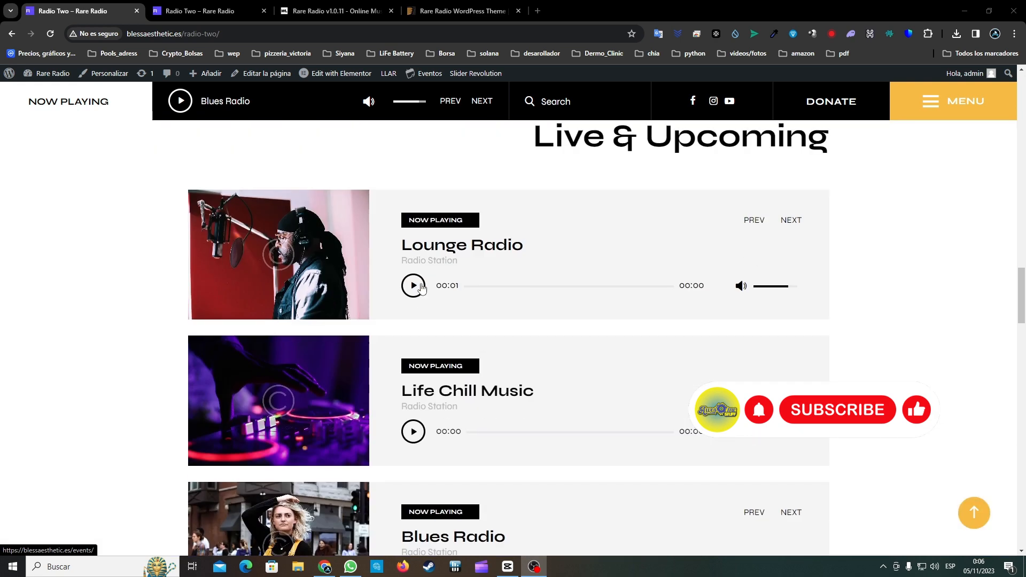
Test the Blues Radio stream by playing and pausing it in the Radio Two page's player
scroll(415, 279, "up", 8)
scroll(314, 229, "up", 1)
left_click(180, 101)
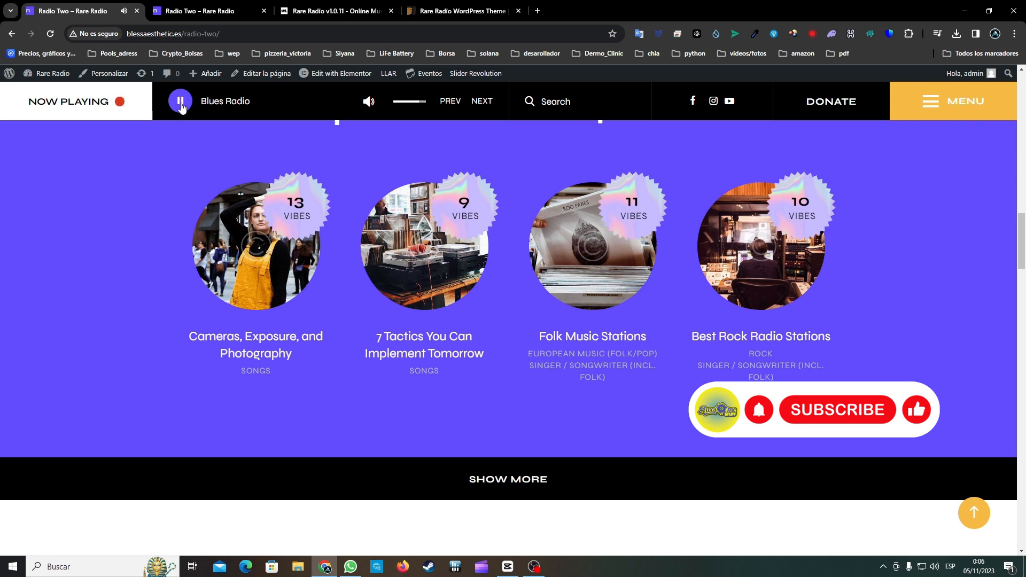
scroll(447, 271, "up", 15)
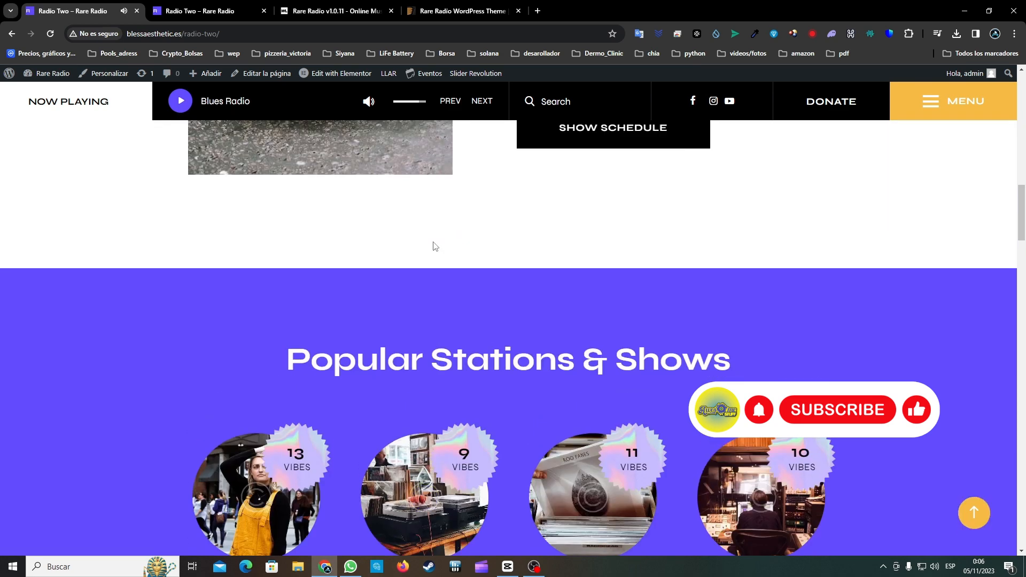
scroll(422, 235, "up", 4)
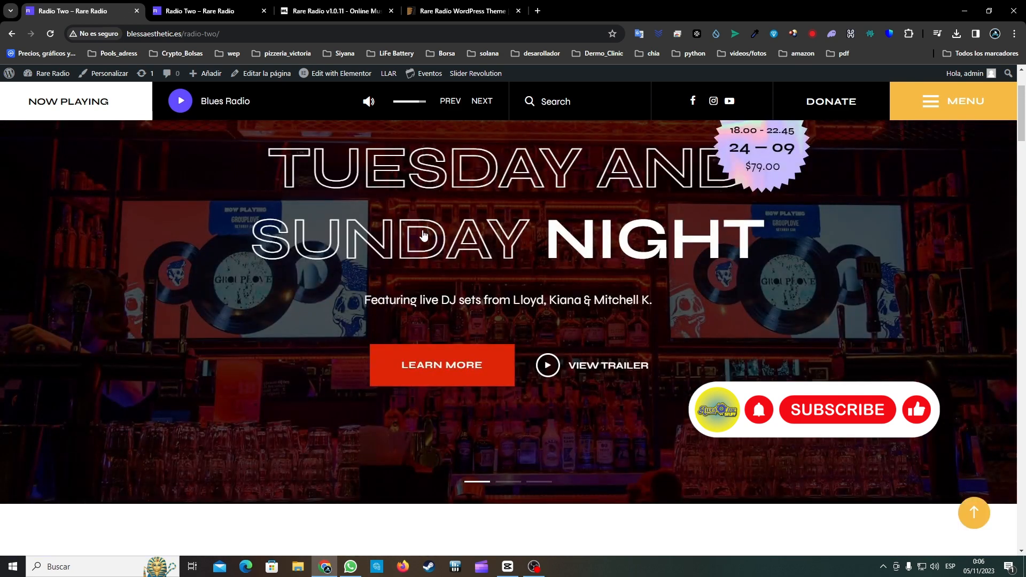